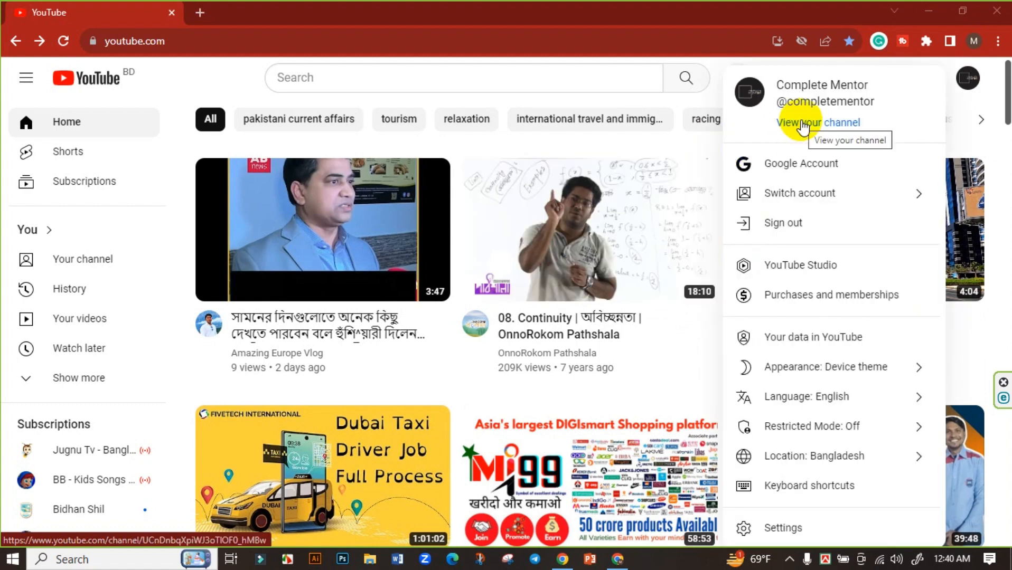
Go from the account menu to the channel page, then to Customize channel in YouTube Studio.
{"action": "left_click", "coordinate": [802, 127]}
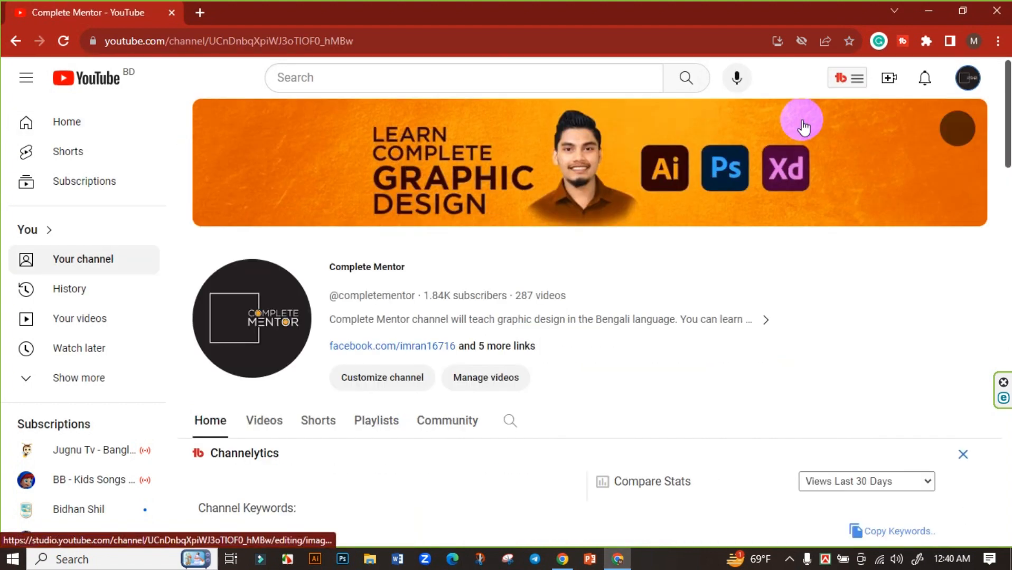
{"action": "scroll", "coordinate": [401, 285], "scroll_direction": "down", "scroll_amount": 1}
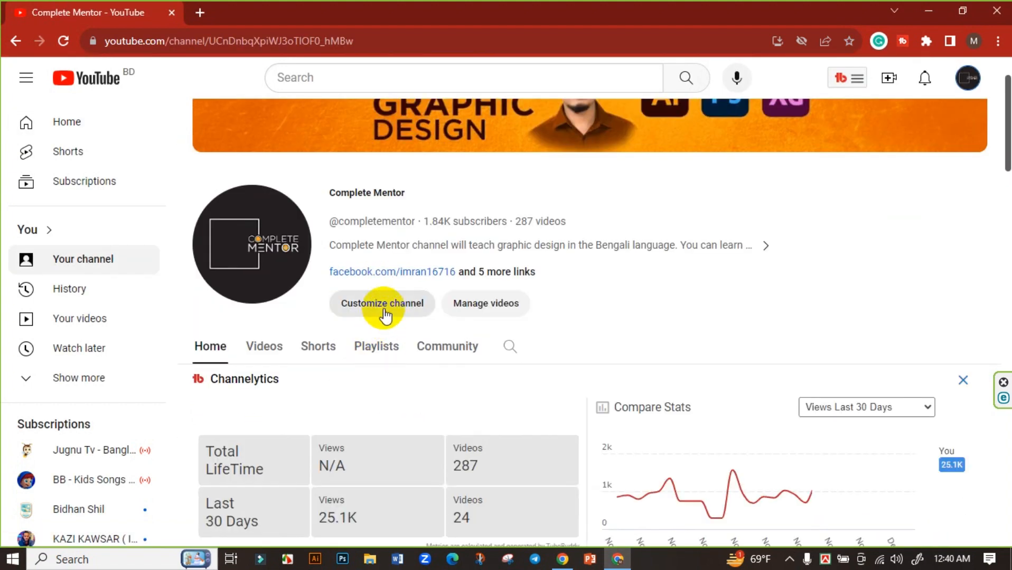
{"action": "left_click", "coordinate": [383, 312]}
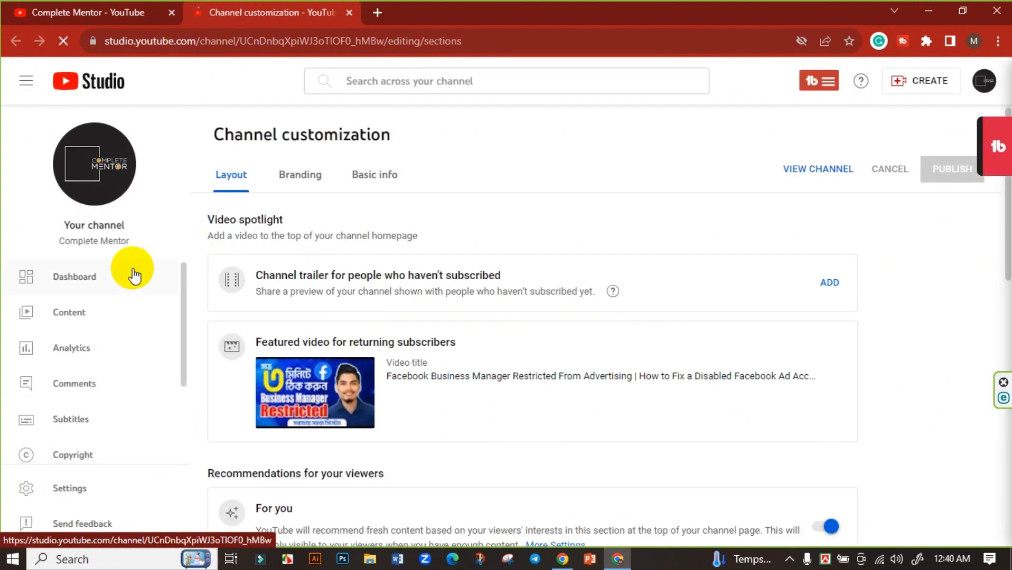
Go to the Earn page in YouTube Studio and scroll to the How to join section.
{"action": "scroll", "coordinate": [134, 280], "scroll_direction": "down", "scroll_amount": 2}
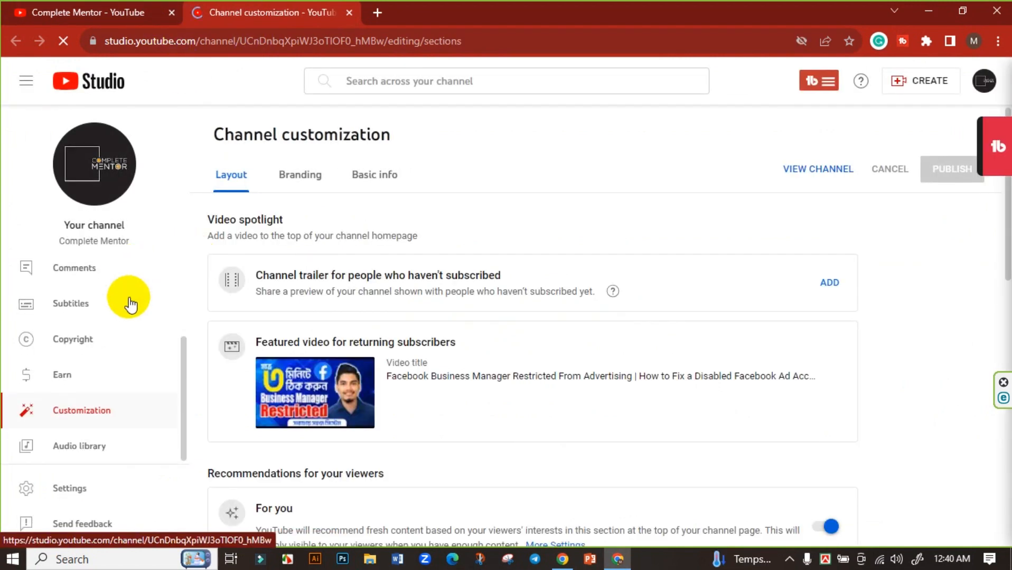
{"action": "left_click", "coordinate": [62, 377]}
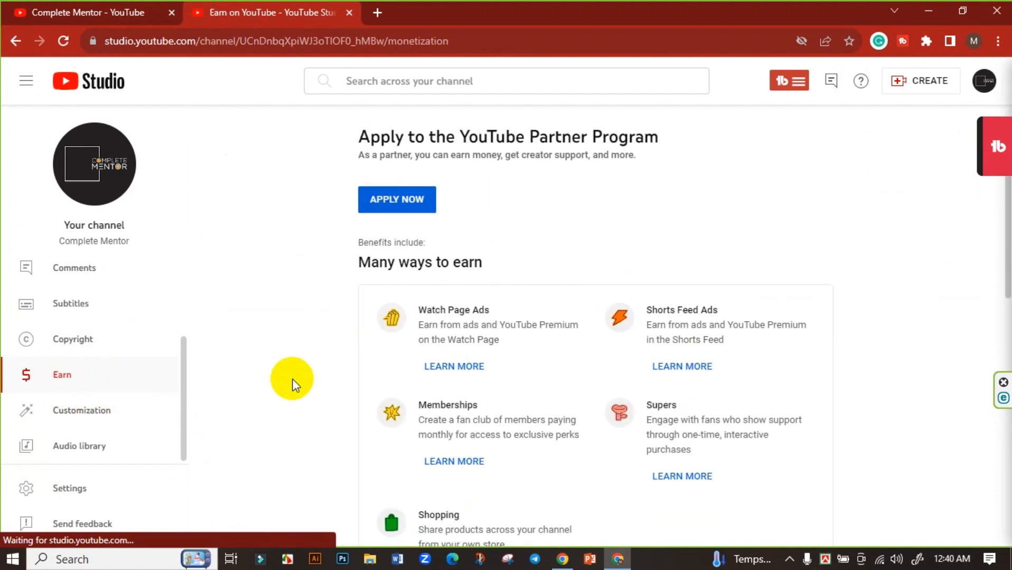
{"action": "scroll", "coordinate": [293, 381], "scroll_direction": "down", "scroll_amount": 4}
{"action": "scroll", "coordinate": [293, 382], "scroll_direction": "up", "scroll_amount": 4}
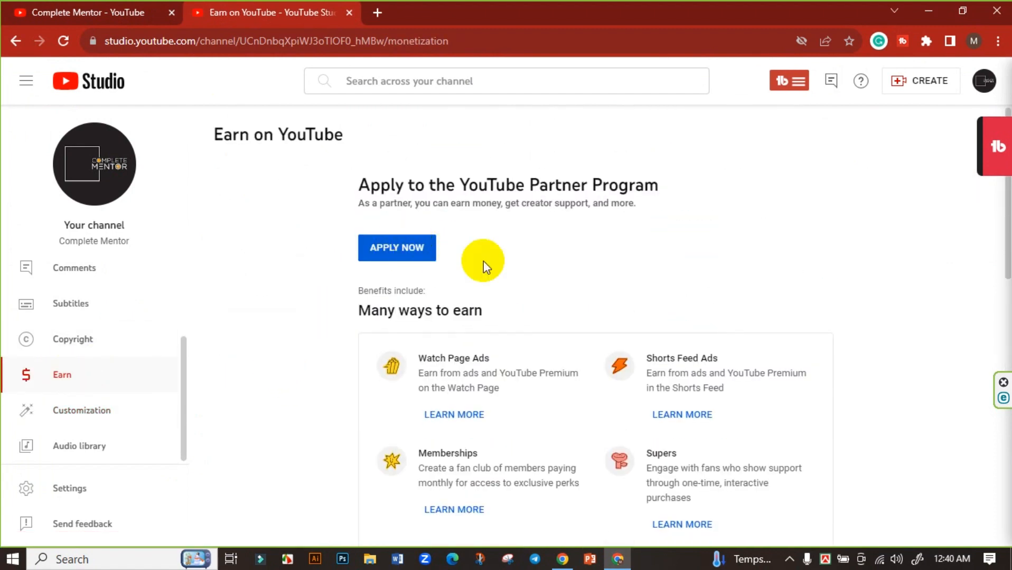
{"action": "scroll", "coordinate": [558, 285], "scroll_direction": "down", "scroll_amount": 10}
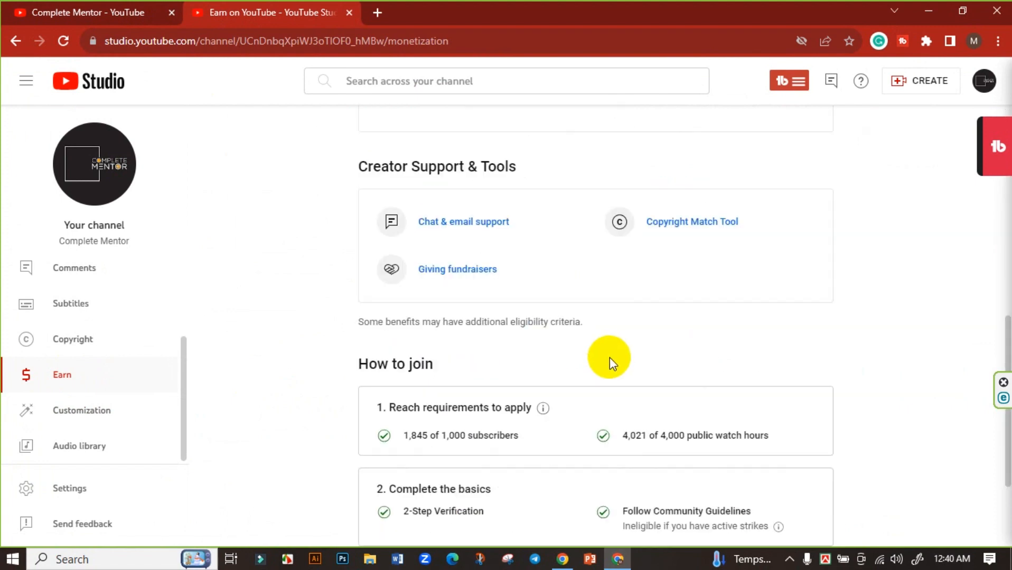
{"action": "scroll", "coordinate": [607, 358], "scroll_direction": "down", "scroll_amount": 3}
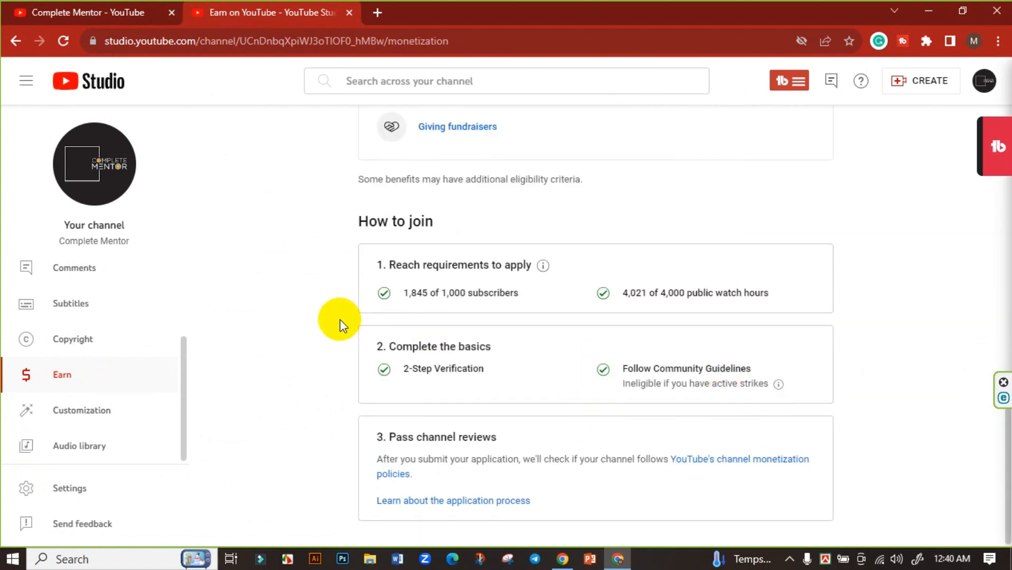
Highlight the met requirements: 1,845 of 1,000 subscribers and 4,021 of 4,000 watch hours.
{"action": "left_click_drag", "start_coordinate": [345, 246], "coordinate": [798, 395]}
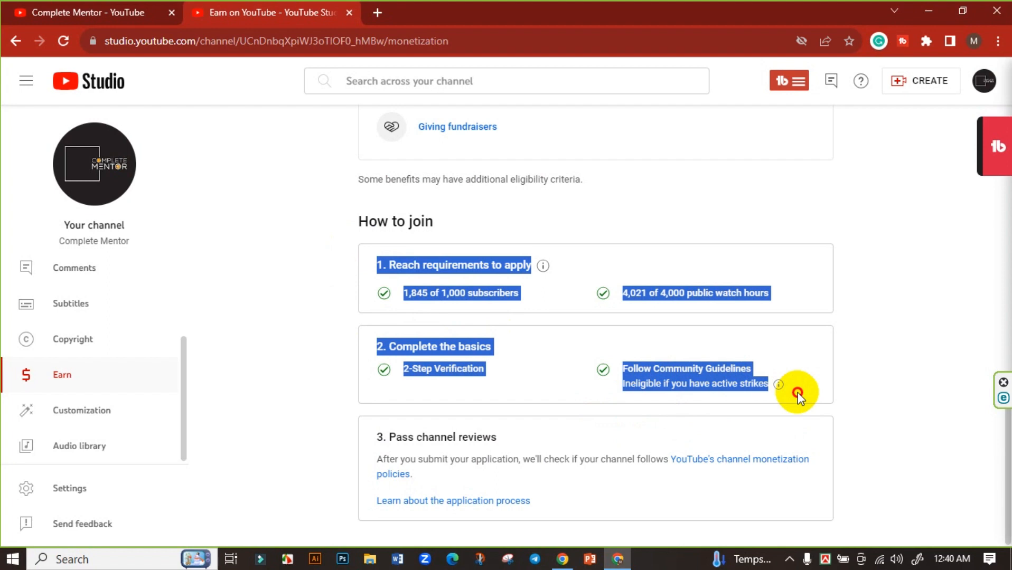
{"action": "left_click", "coordinate": [817, 367]}
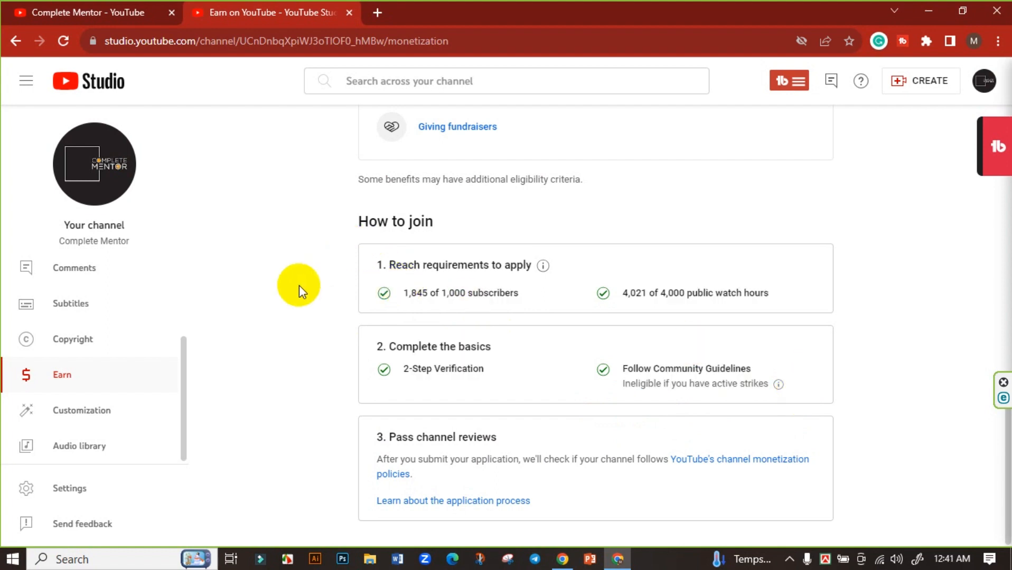
{"action": "left_click_drag", "start_coordinate": [399, 296], "coordinate": [539, 296]}
{"action": "left_click", "coordinate": [603, 312]}
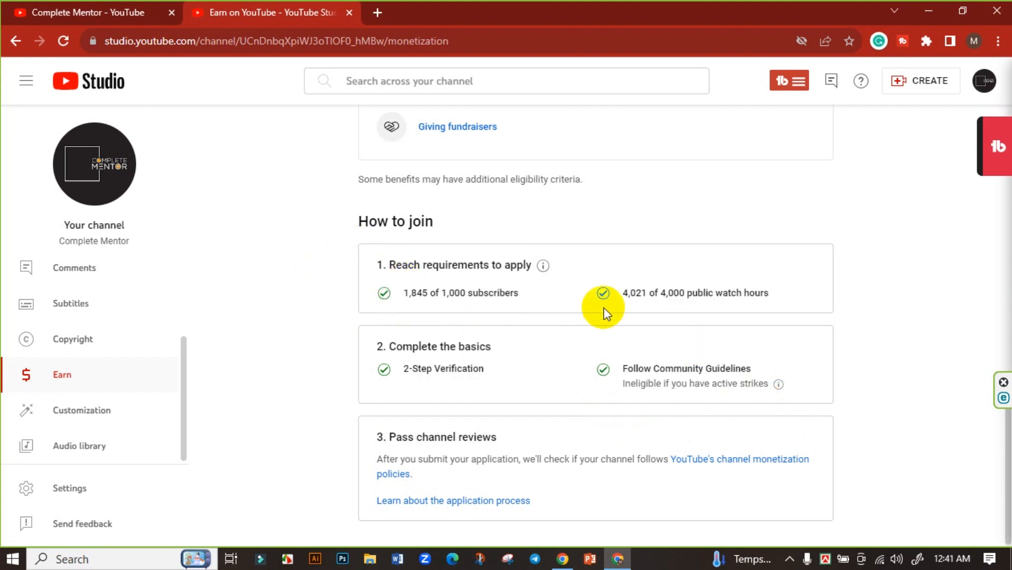
{"action": "left_click_drag", "start_coordinate": [619, 296], "coordinate": [774, 293]}
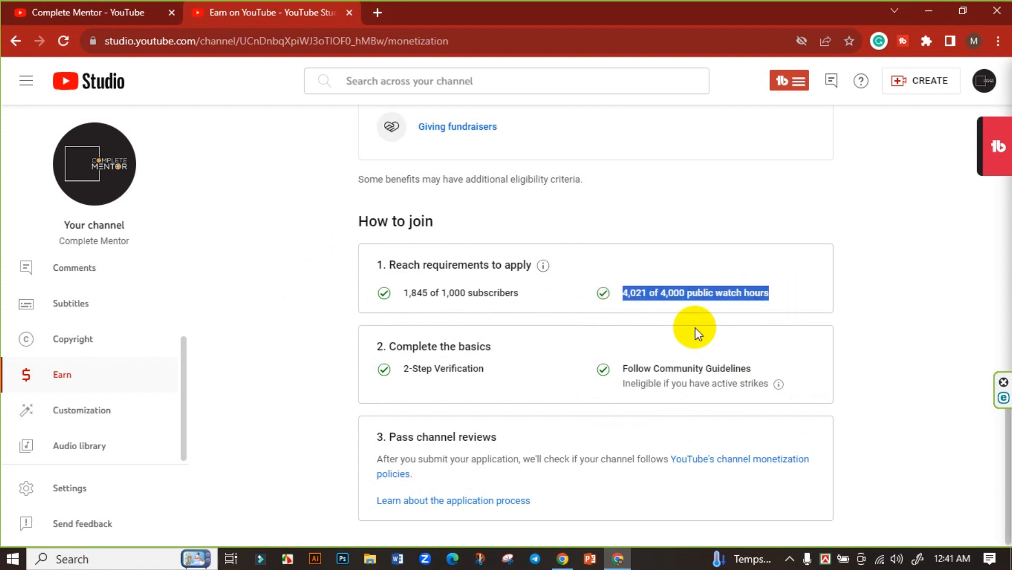
{"action": "left_click", "coordinate": [695, 328]}
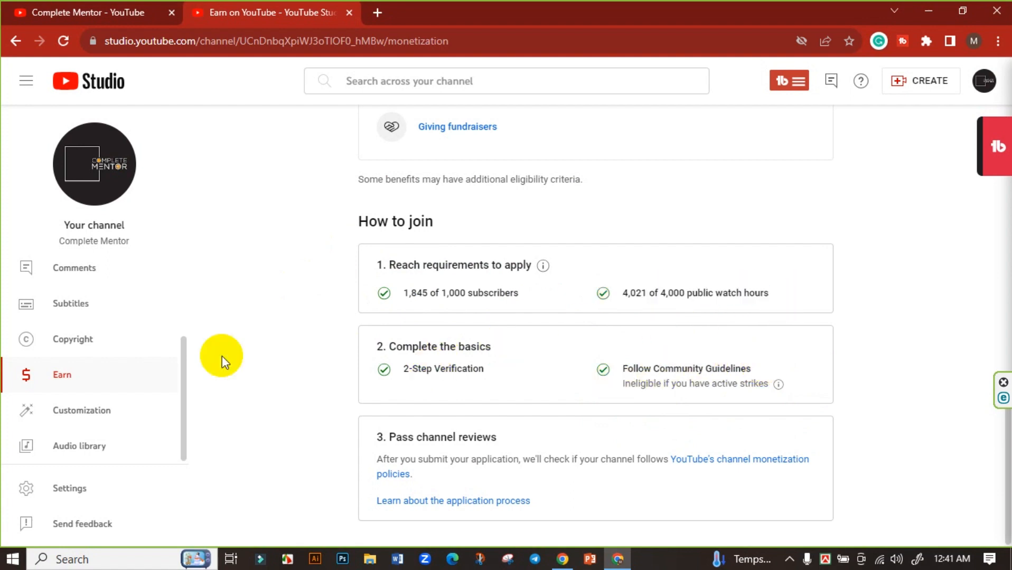
{"action": "left_click", "coordinate": [90, 489]}
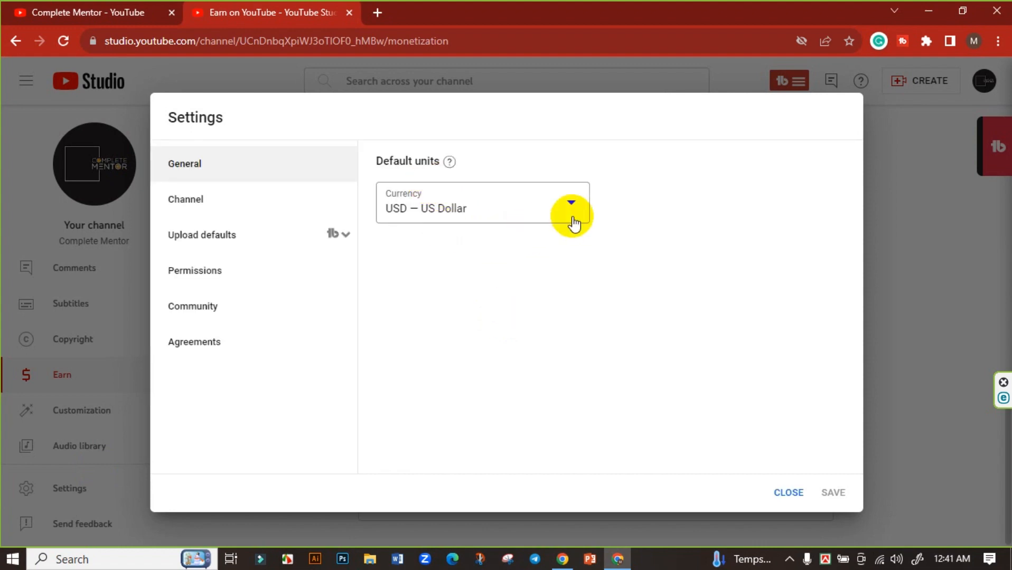
{"action": "left_click", "coordinate": [236, 207]}
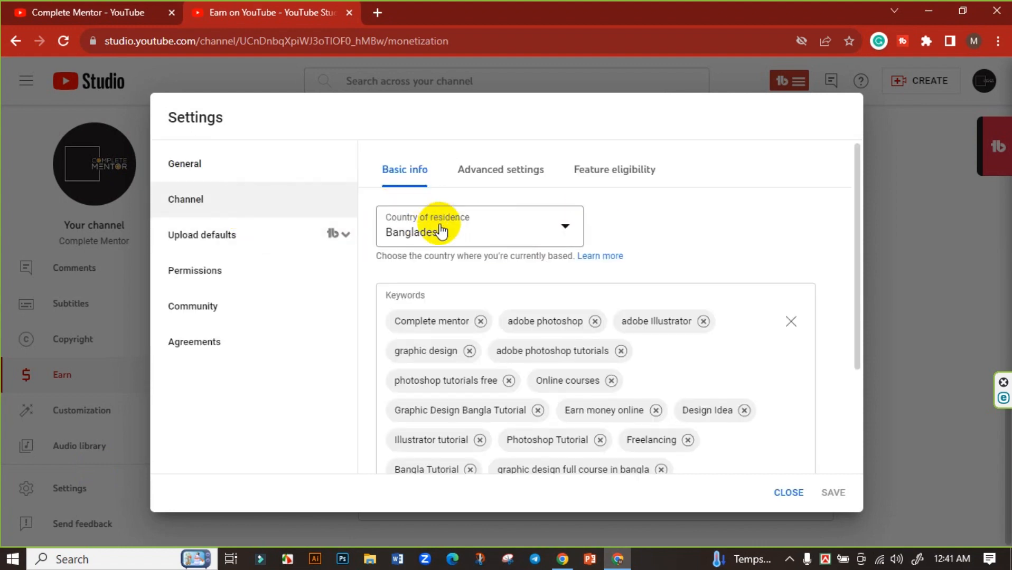
{"action": "left_click", "coordinate": [786, 494]}
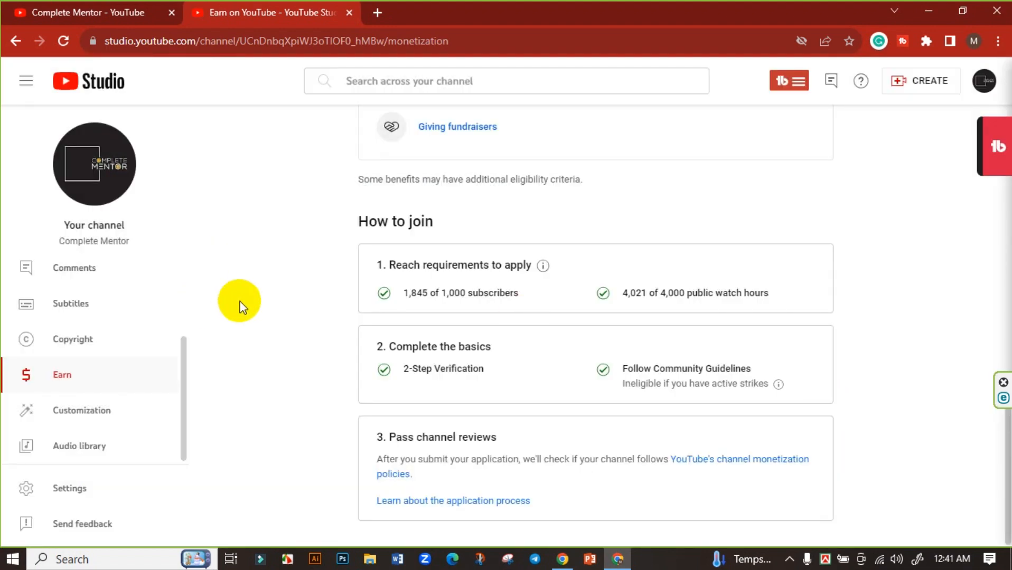
{"action": "scroll", "coordinate": [312, 307], "scroll_direction": "up", "scroll_amount": 4}
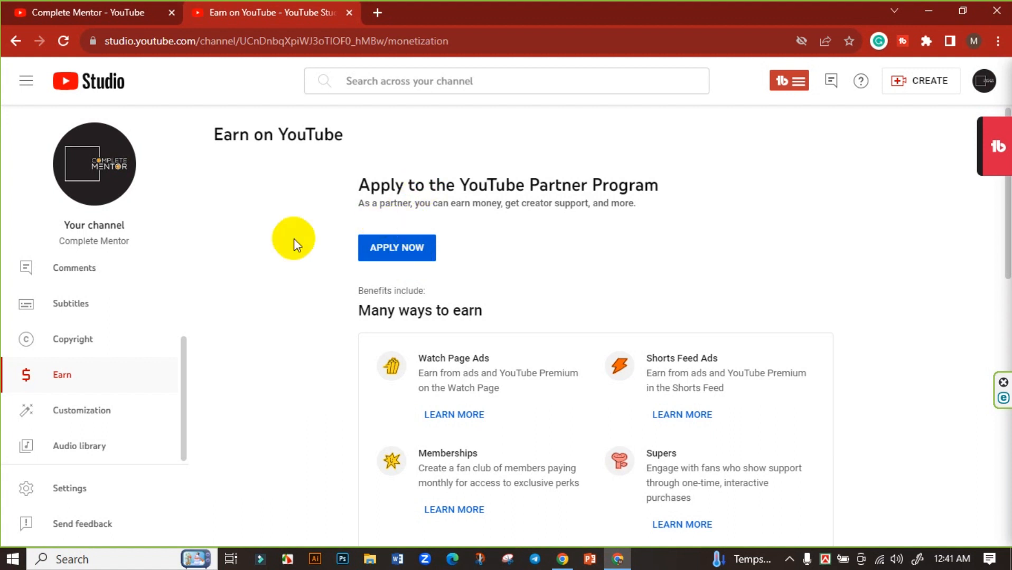
Start the Partner Program application with APPLY NOW on the Earn page.
{"action": "scroll", "coordinate": [295, 248], "scroll_direction": "down", "scroll_amount": 4}
{"action": "scroll", "coordinate": [296, 247], "scroll_direction": "down", "scroll_amount": 9}
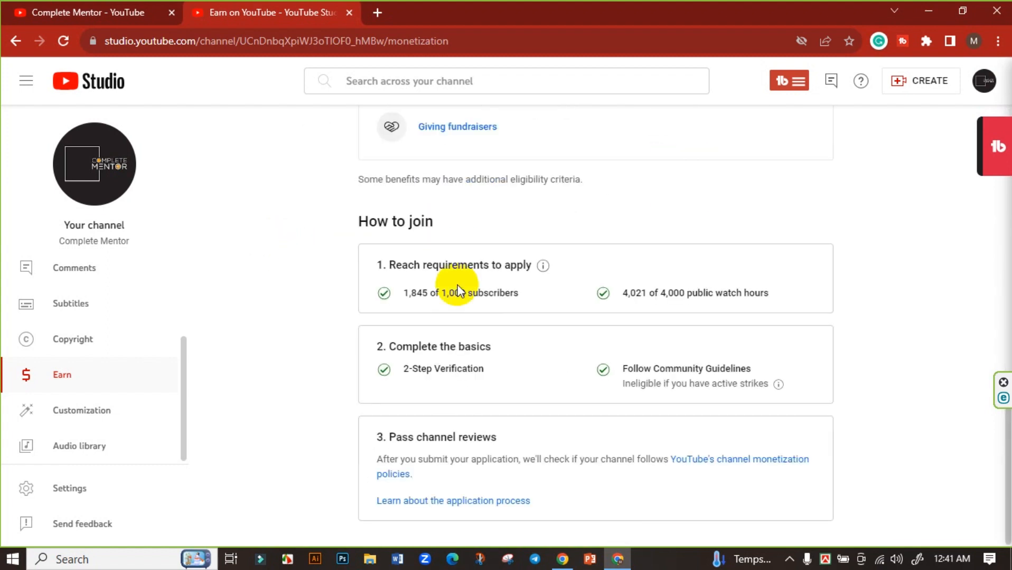
{"action": "scroll", "coordinate": [357, 282], "scroll_direction": "up", "scroll_amount": 12}
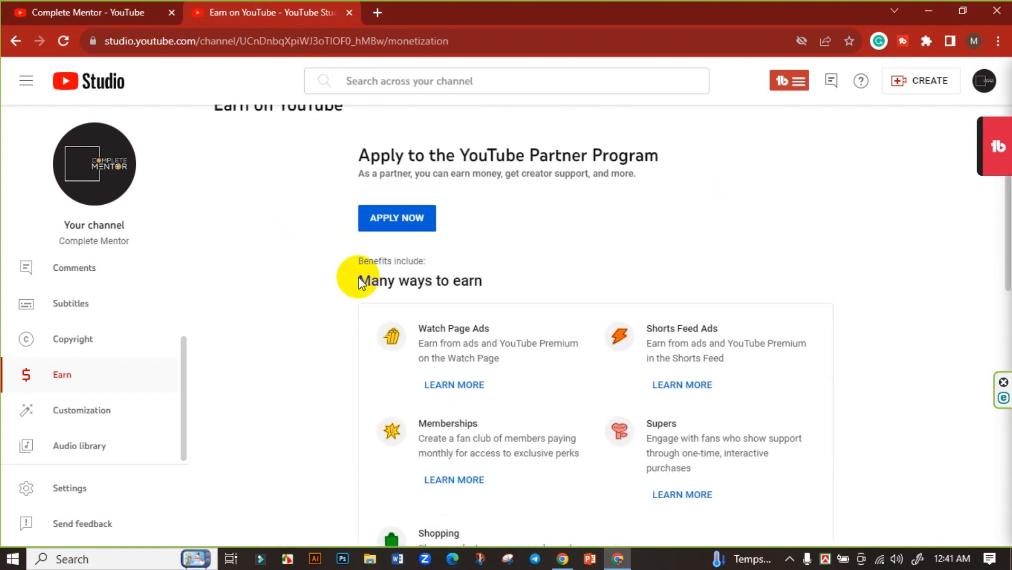
{"action": "scroll", "coordinate": [350, 277], "scroll_direction": "down", "scroll_amount": 5}
{"action": "scroll", "coordinate": [357, 280], "scroll_direction": "up", "scroll_amount": 5}
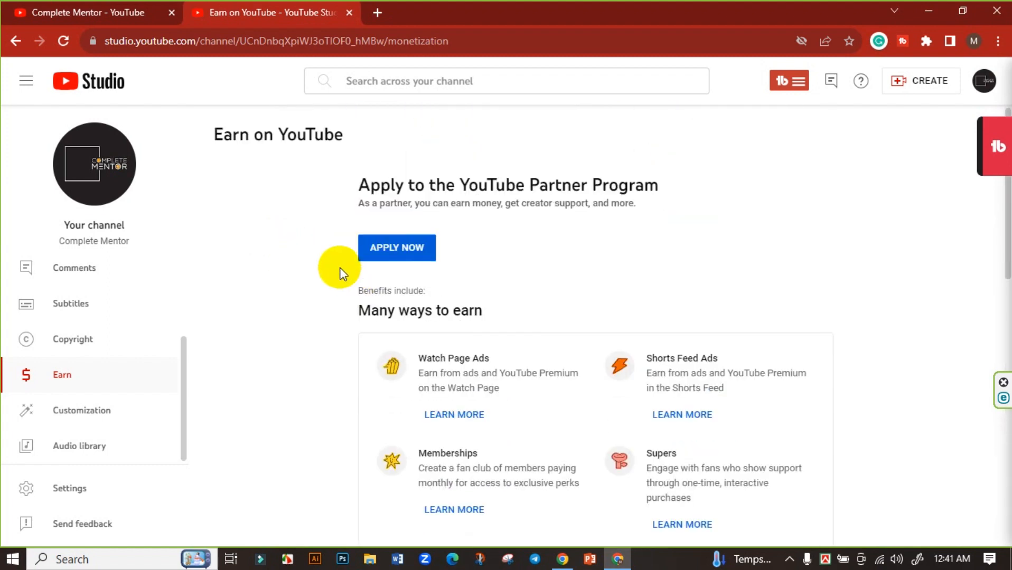
{"action": "left_click", "coordinate": [396, 246]}
Review the three steps: Review Base terms, Sign up for Google AdSense, Get reviewed.
{"action": "scroll", "coordinate": [395, 244], "scroll_direction": "down", "scroll_amount": 3}
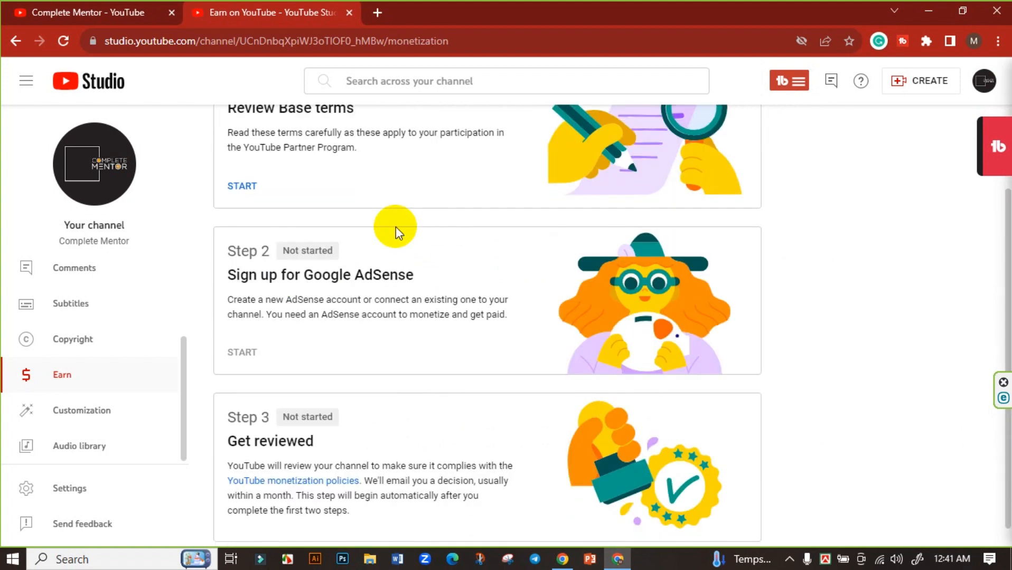
{"action": "scroll", "coordinate": [456, 266], "scroll_direction": "up", "scroll_amount": 3}
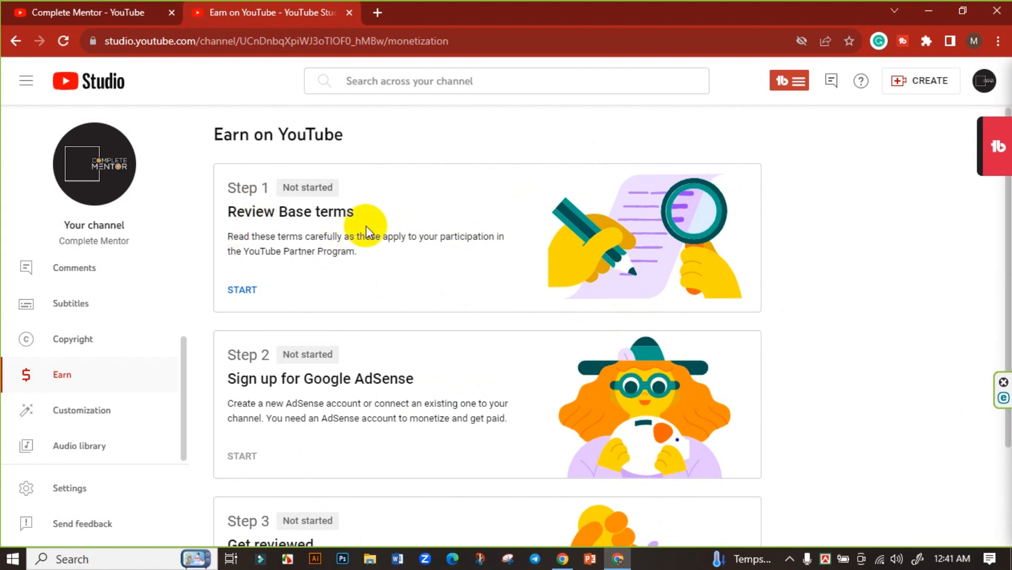
{"action": "scroll", "coordinate": [373, 219], "scroll_direction": "down", "scroll_amount": 2}
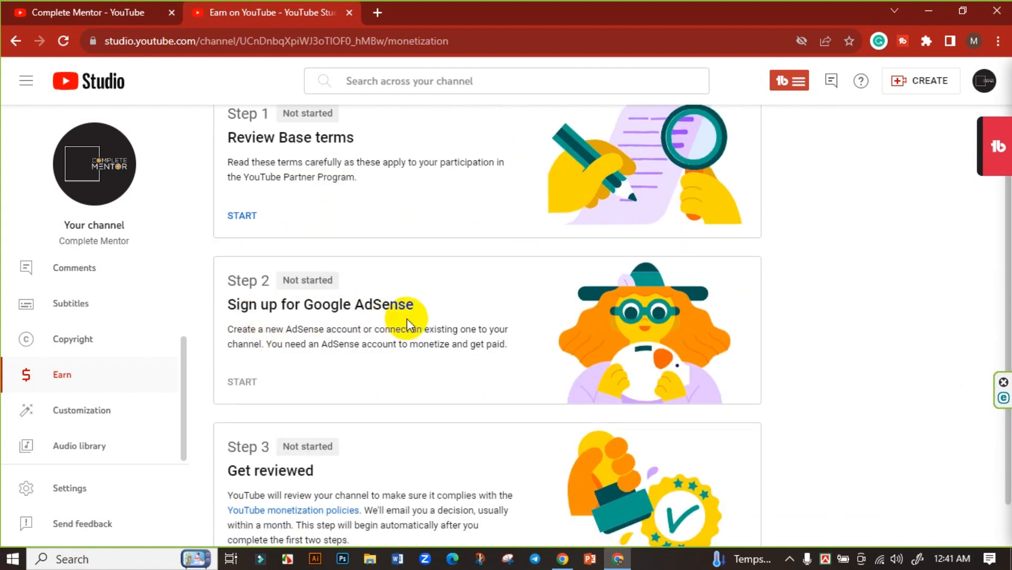
{"action": "scroll", "coordinate": [406, 318], "scroll_direction": "down", "scroll_amount": 1}
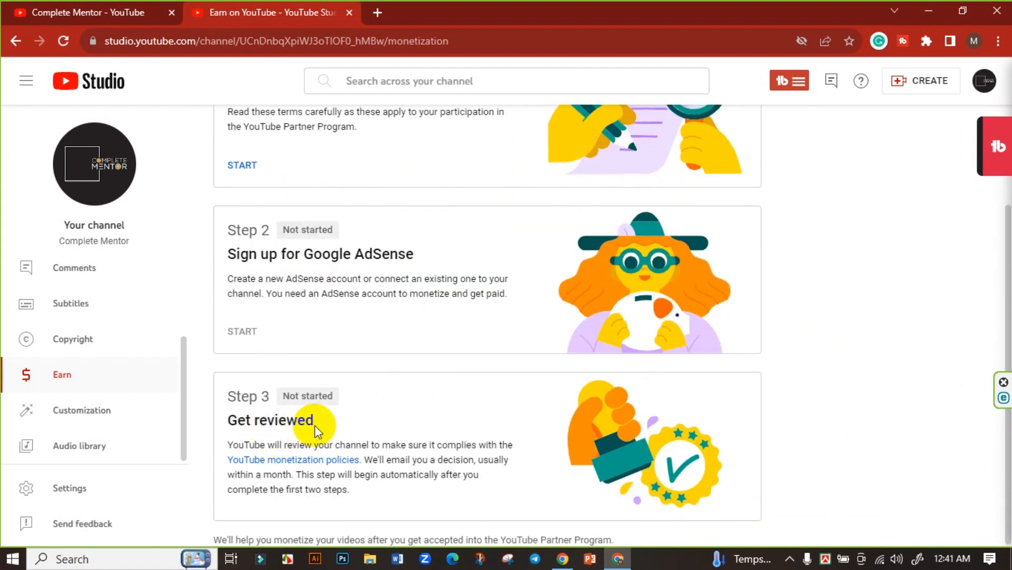
{"action": "scroll", "coordinate": [362, 403], "scroll_direction": "up", "scroll_amount": 3}
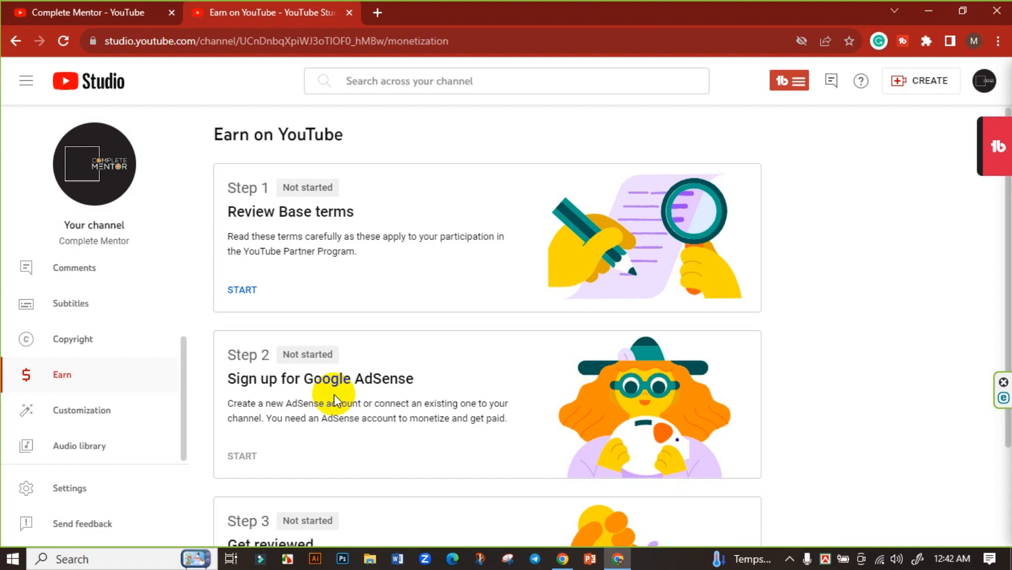
Read and accept the Partner Program Base terms so Step 1 shows Done.
{"action": "left_click", "coordinate": [242, 290]}
{"action": "scroll", "coordinate": [637, 192], "scroll_direction": "down", "scroll_amount": 20}
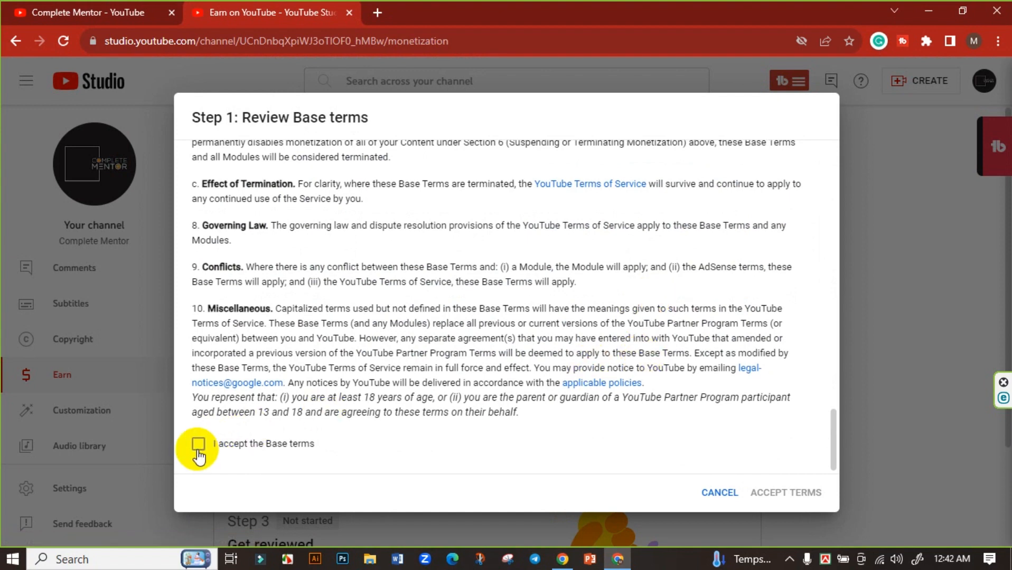
{"action": "left_click", "coordinate": [199, 444]}
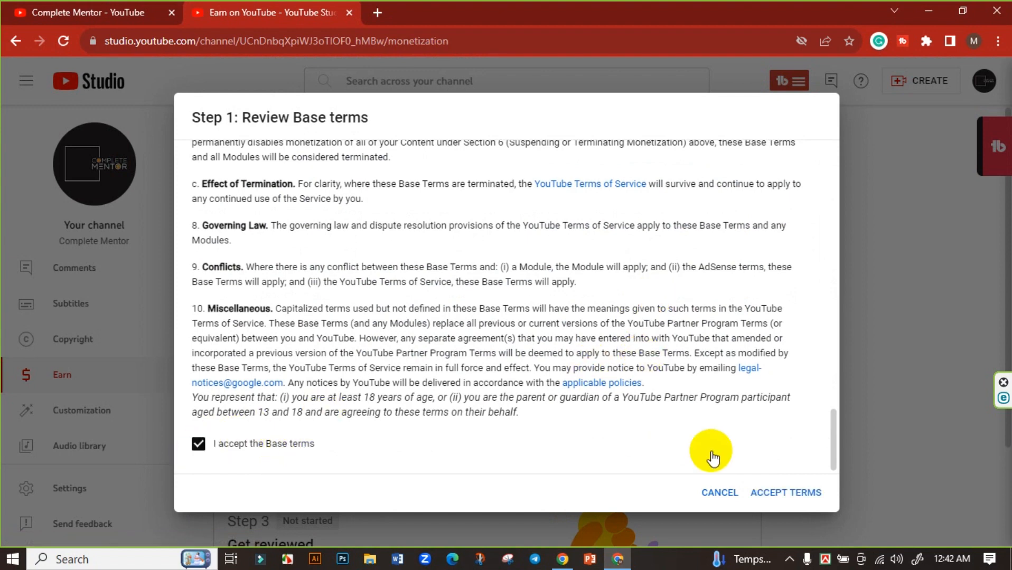
{"action": "left_click", "coordinate": [787, 496]}
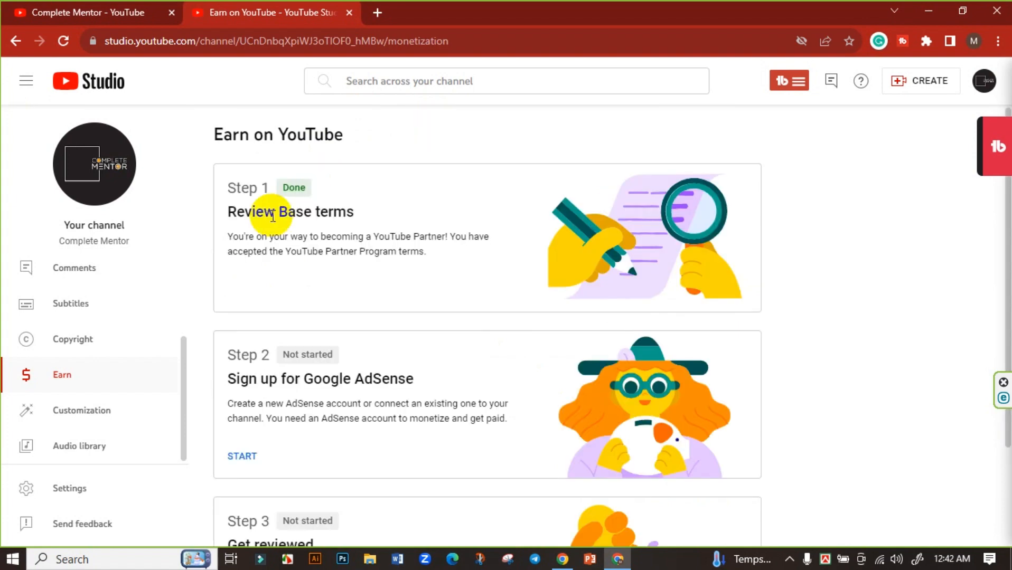
{"action": "scroll", "coordinate": [402, 249], "scroll_direction": "down", "scroll_amount": 1}
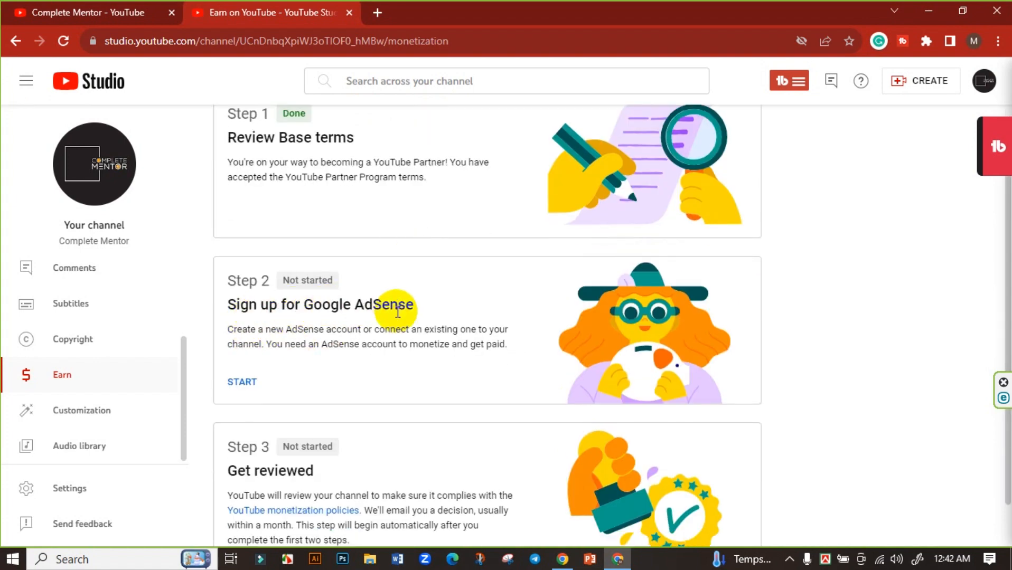
Start Step 2 and show the answers to 'Do you have an existing AdSense account?'.
{"action": "left_click", "coordinate": [239, 384]}
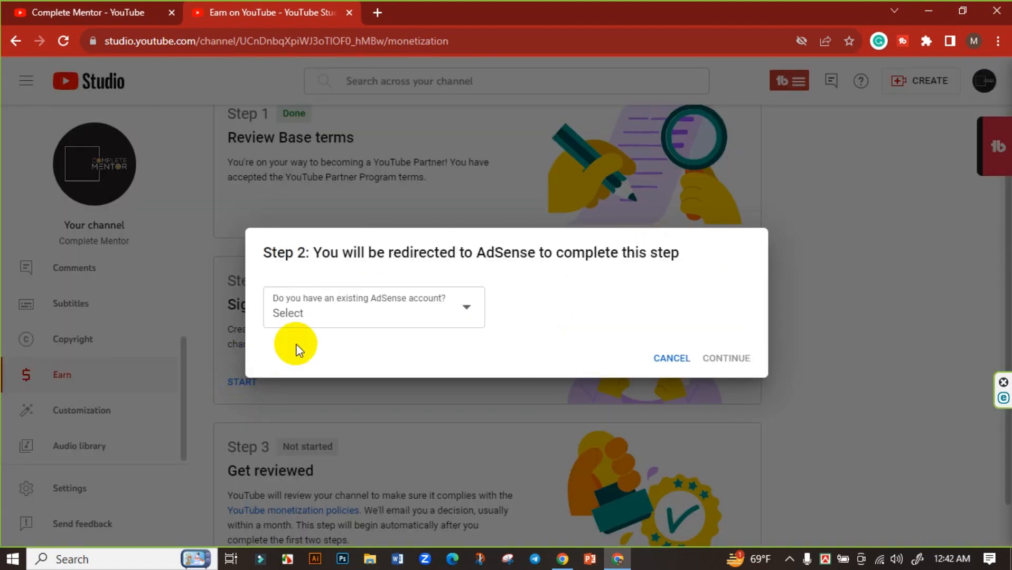
{"action": "left_click", "coordinate": [444, 318]}
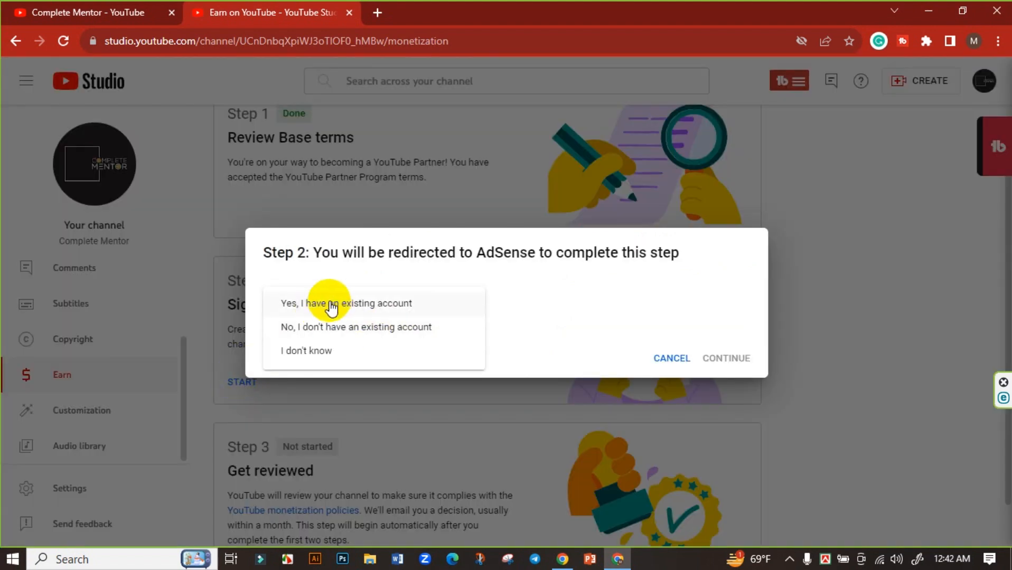
{"action": "left_click", "coordinate": [547, 299]}
{"action": "left_click", "coordinate": [372, 316]}
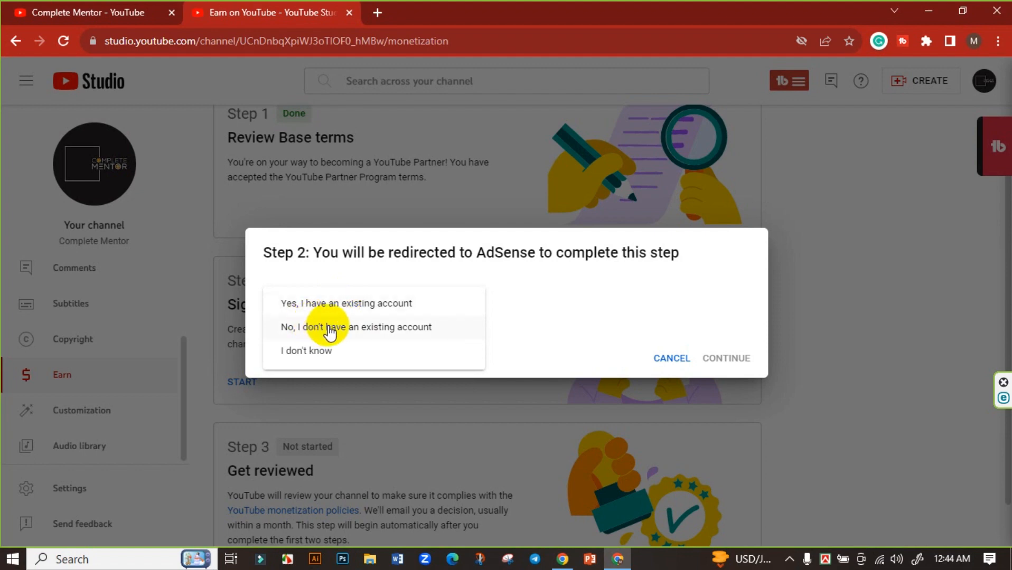
Answer 'No, I don't have an existing account' and continue to Google AdSense.
{"action": "left_click", "coordinate": [330, 329]}
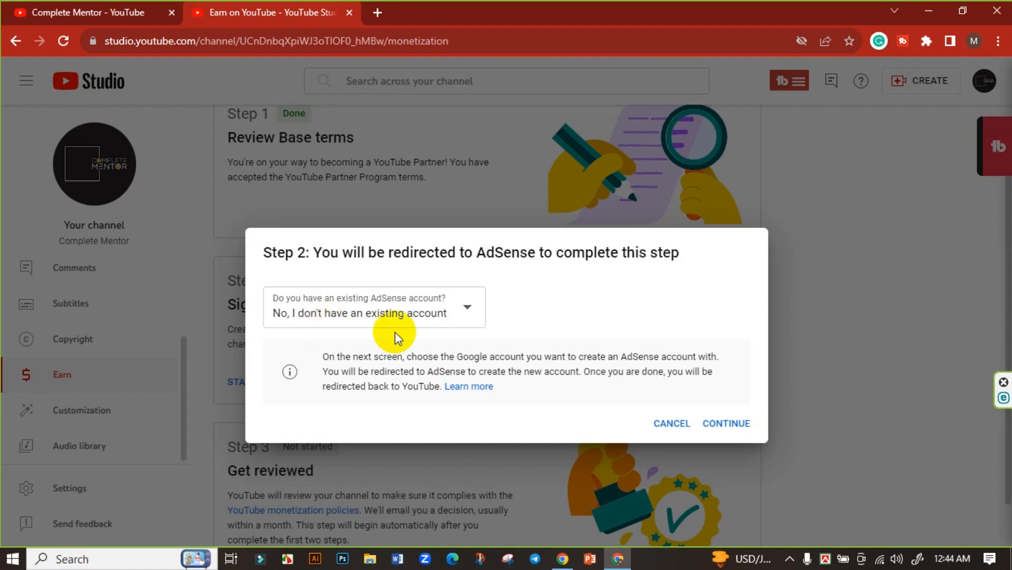
{"action": "left_click", "coordinate": [740, 423]}
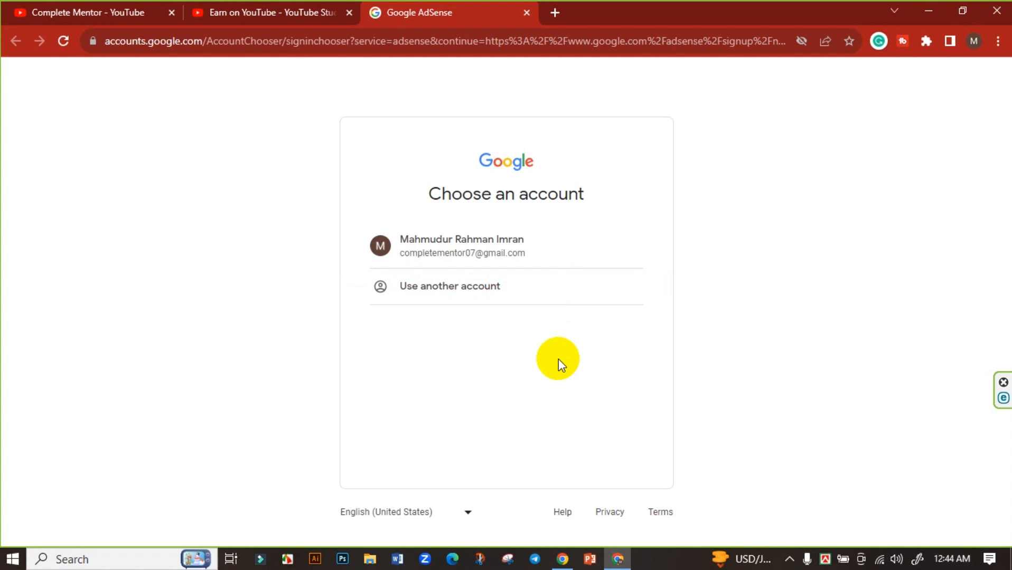
Sign in with the channel's Google account and set the billing country to Bangladesh.
{"action": "left_click", "coordinate": [493, 241]}
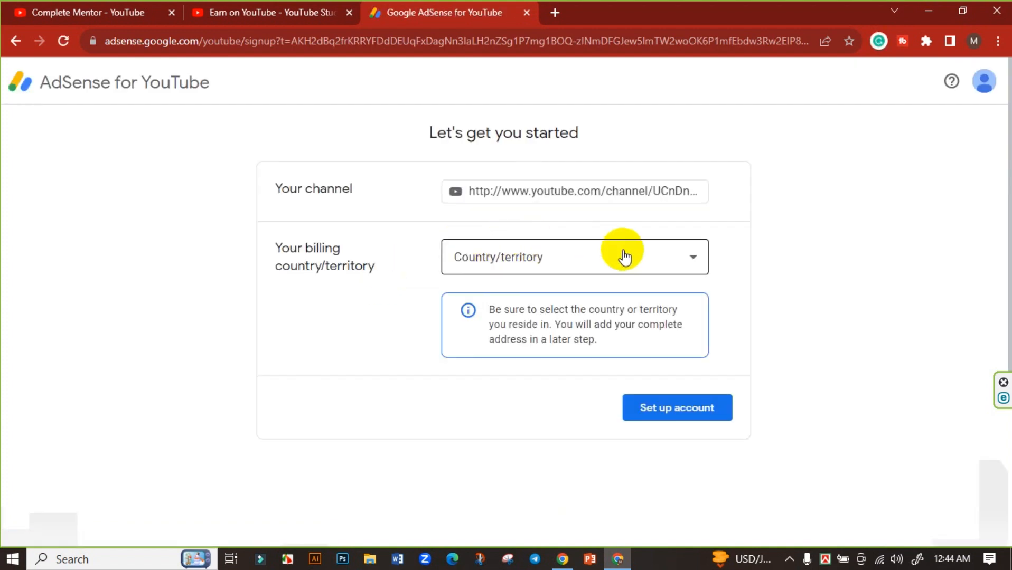
{"action": "left_click", "coordinate": [628, 259]}
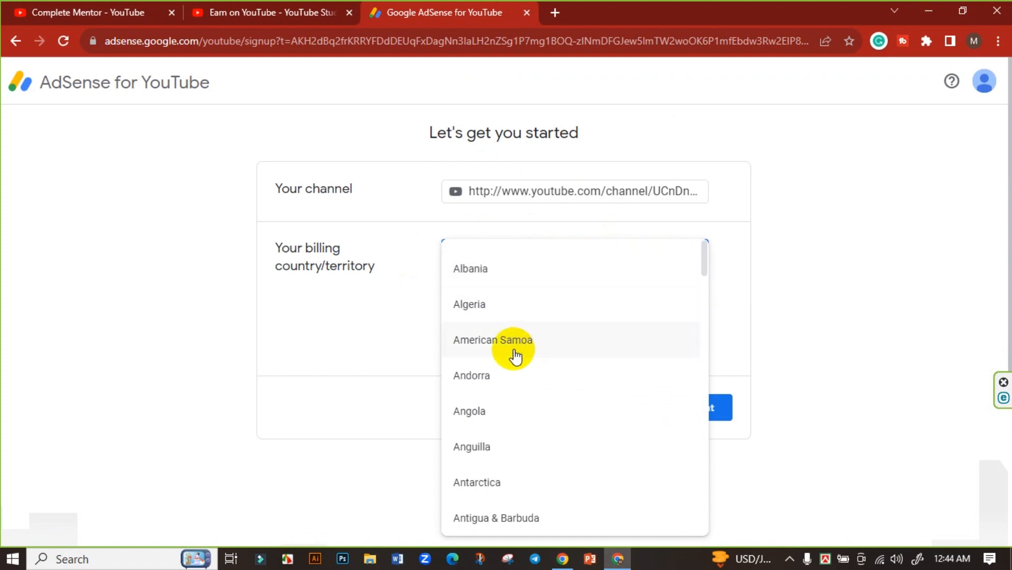
{"action": "scroll", "coordinate": [515, 359], "scroll_direction": "down", "scroll_amount": 4}
{"action": "scroll", "coordinate": [505, 386], "scroll_direction": "down", "scroll_amount": 3}
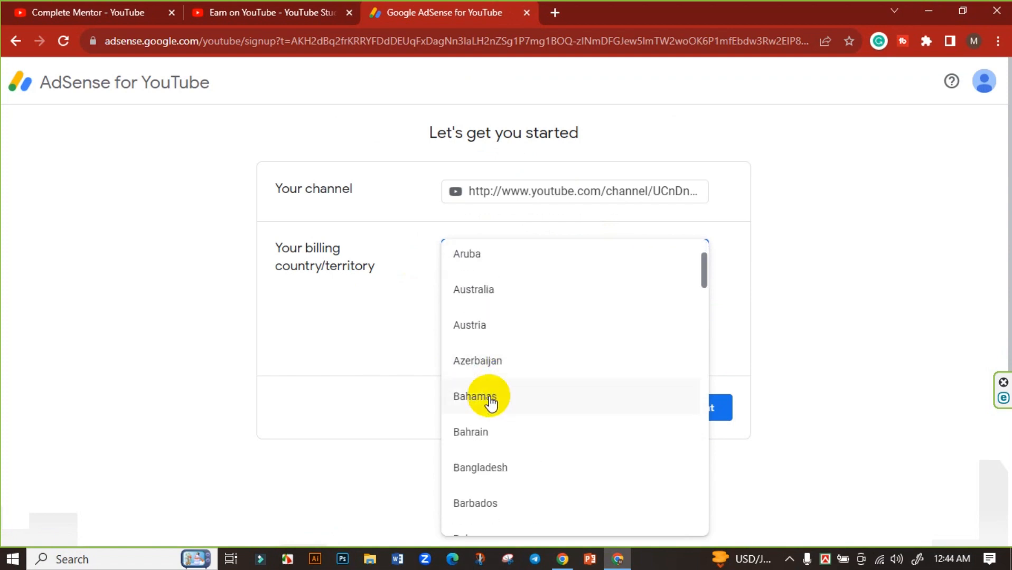
{"action": "left_click", "coordinate": [481, 468]}
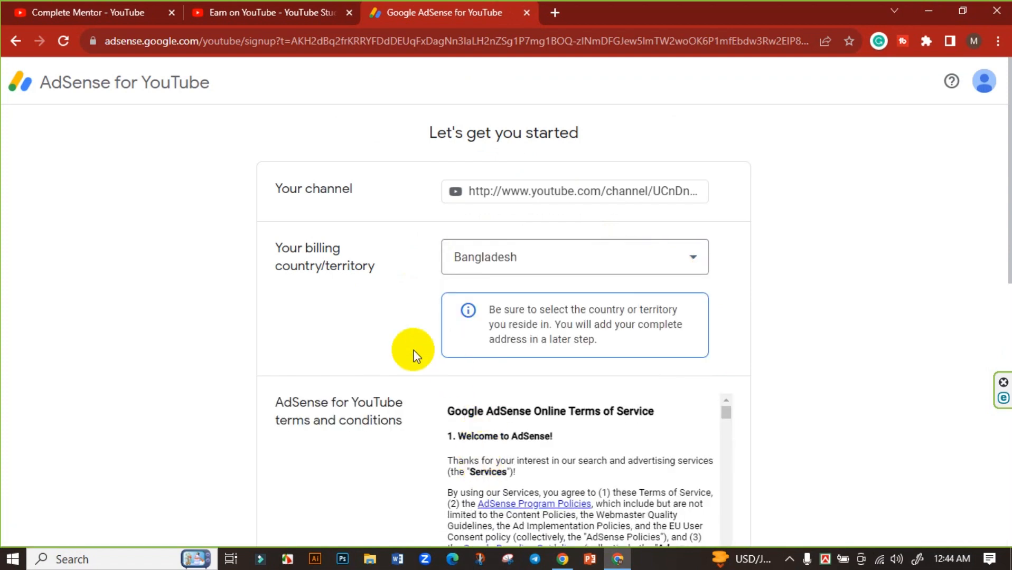
Accept the AdSense agreement and set up the account.
{"action": "scroll", "coordinate": [412, 352], "scroll_direction": "down", "scroll_amount": 4}
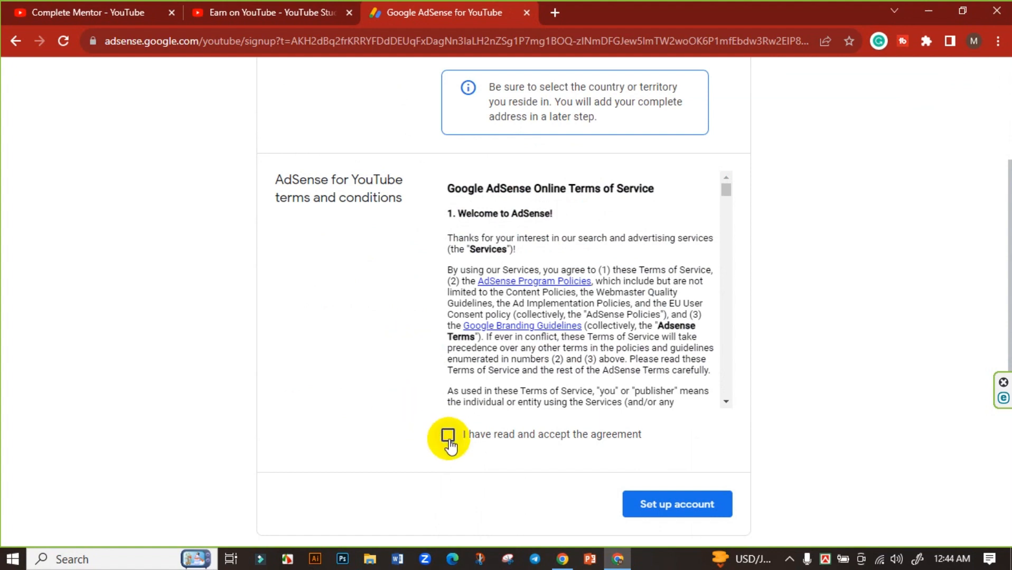
{"action": "left_click", "coordinate": [448, 439]}
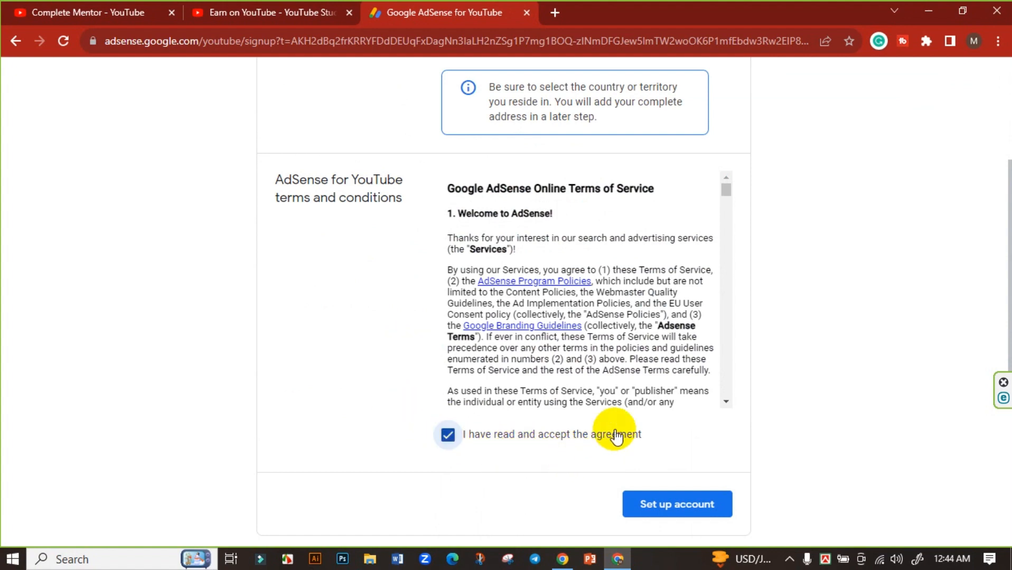
{"action": "scroll", "coordinate": [671, 301], "scroll_direction": "down", "scroll_amount": 15}
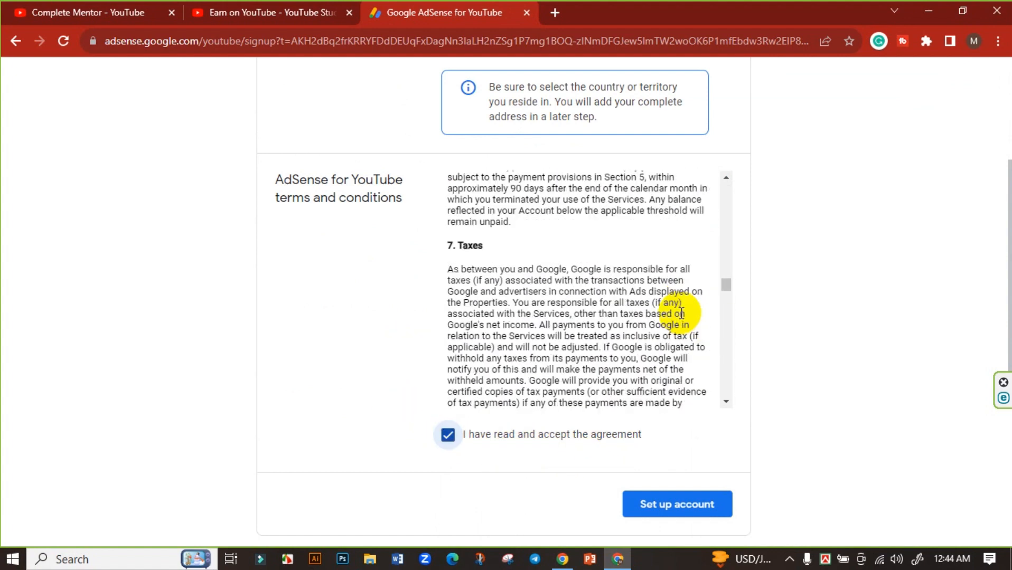
{"action": "scroll", "coordinate": [681, 314], "scroll_direction": "down", "scroll_amount": 5}
{"action": "left_click_drag", "start_coordinate": [727, 306], "coordinate": [747, 164]}
{"action": "scroll", "coordinate": [749, 189], "scroll_direction": "up", "scroll_amount": 3}
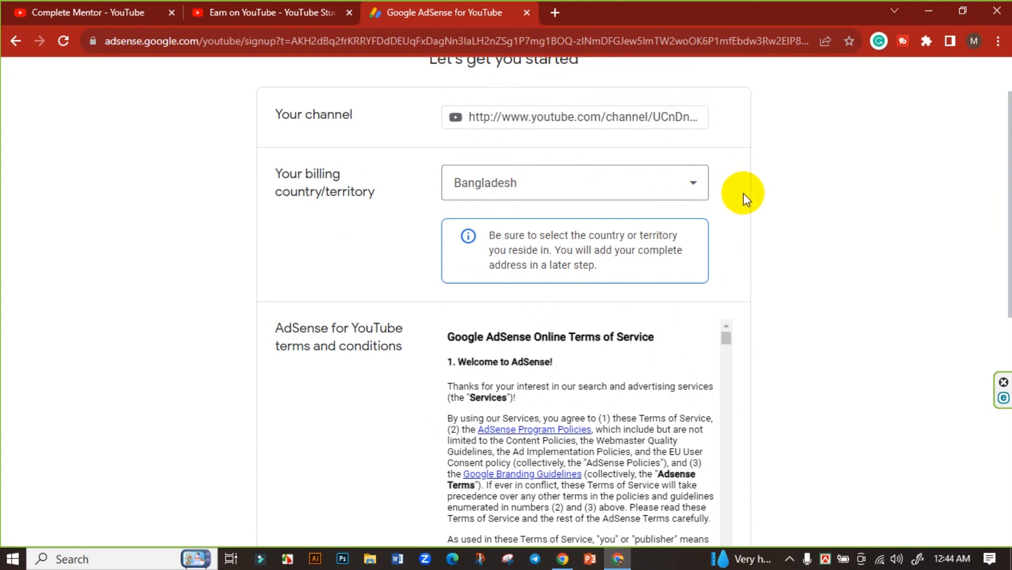
{"action": "scroll", "coordinate": [693, 268], "scroll_direction": "down", "scroll_amount": 5}
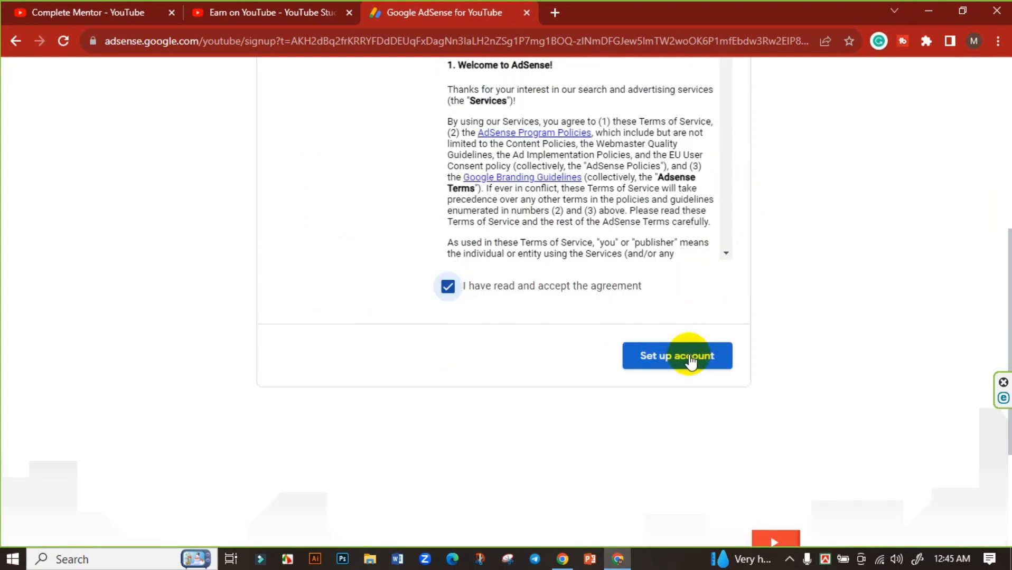
{"action": "scroll", "coordinate": [708, 348], "scroll_direction": "down", "scroll_amount": 4}
{"action": "scroll", "coordinate": [718, 332], "scroll_direction": "up", "scroll_amount": 3}
{"action": "left_click", "coordinate": [702, 315]}
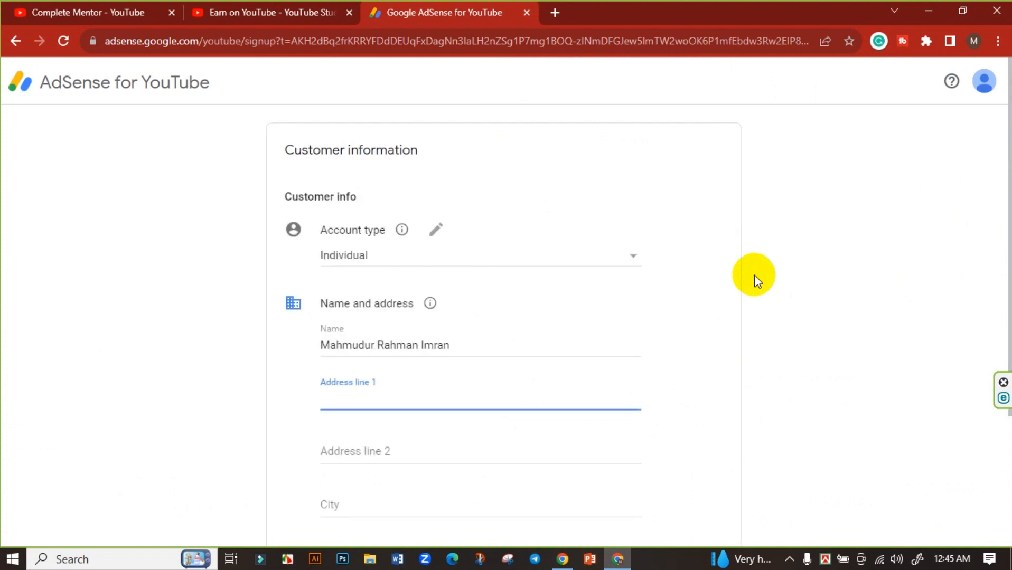
Keep account type Individual, check the account holder's name, and place the cursor in Address line 1.
{"action": "left_click", "coordinate": [623, 256]}
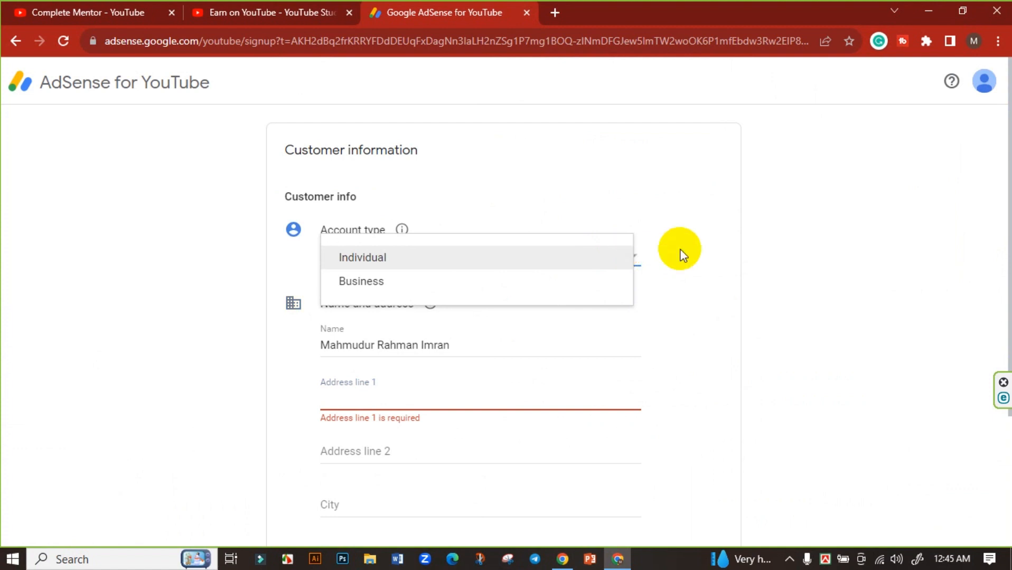
{"action": "left_click", "coordinate": [400, 260]}
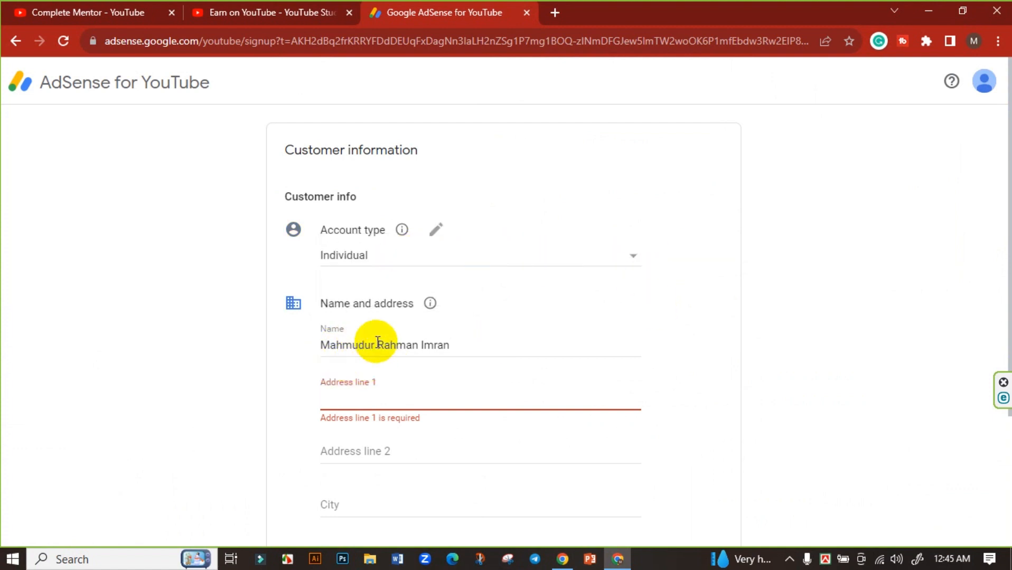
{"action": "left_click_drag", "start_coordinate": [452, 343], "coordinate": [281, 350]}
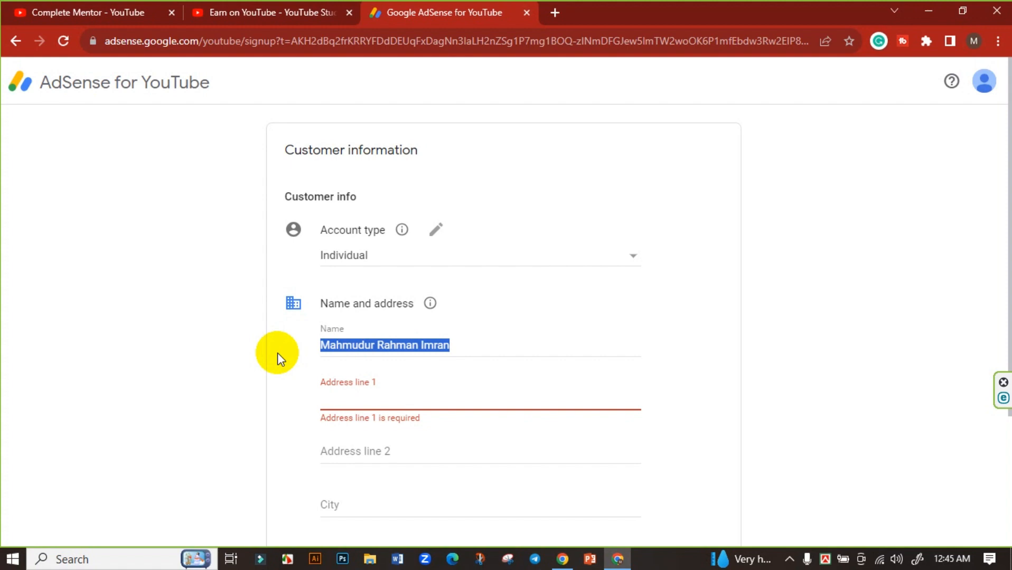
{"action": "left_click", "coordinate": [368, 401]}
{"action": "scroll", "coordinate": [270, 369], "scroll_direction": "down", "scroll_amount": 1}
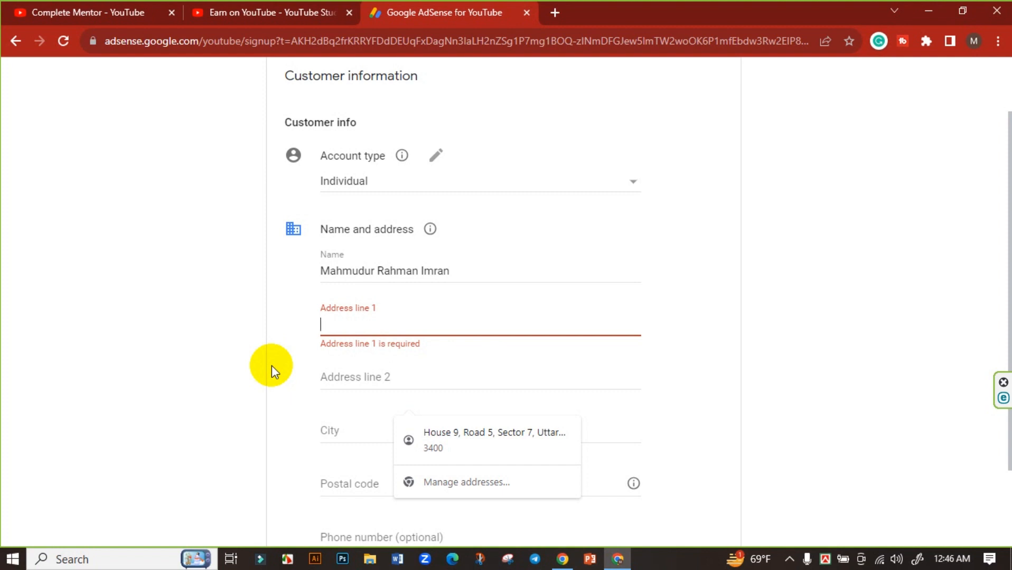
Enter the customer's street address in Address line 1, removing the stray trailing text.
{"action": "left_click", "coordinate": [363, 326]}
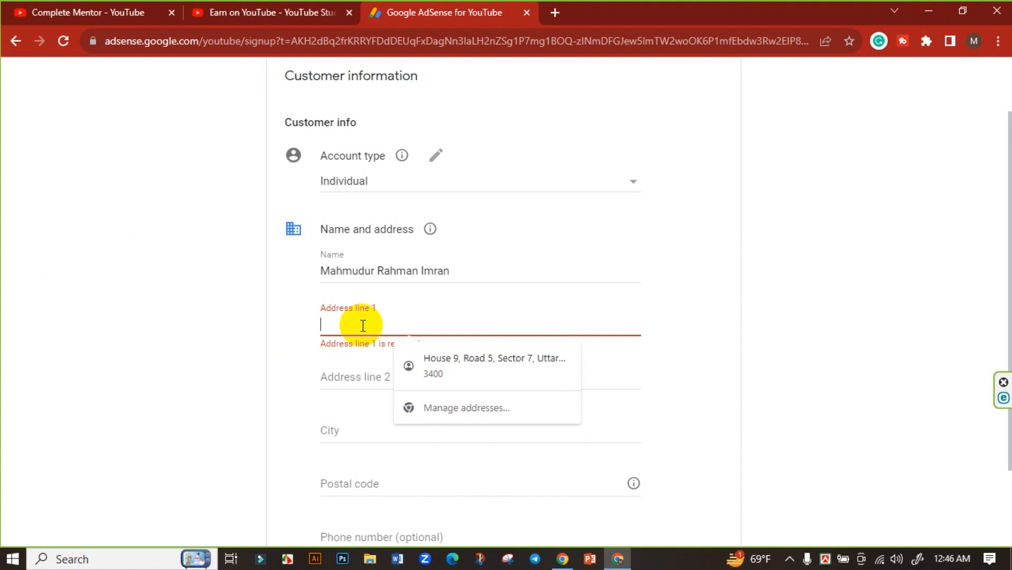
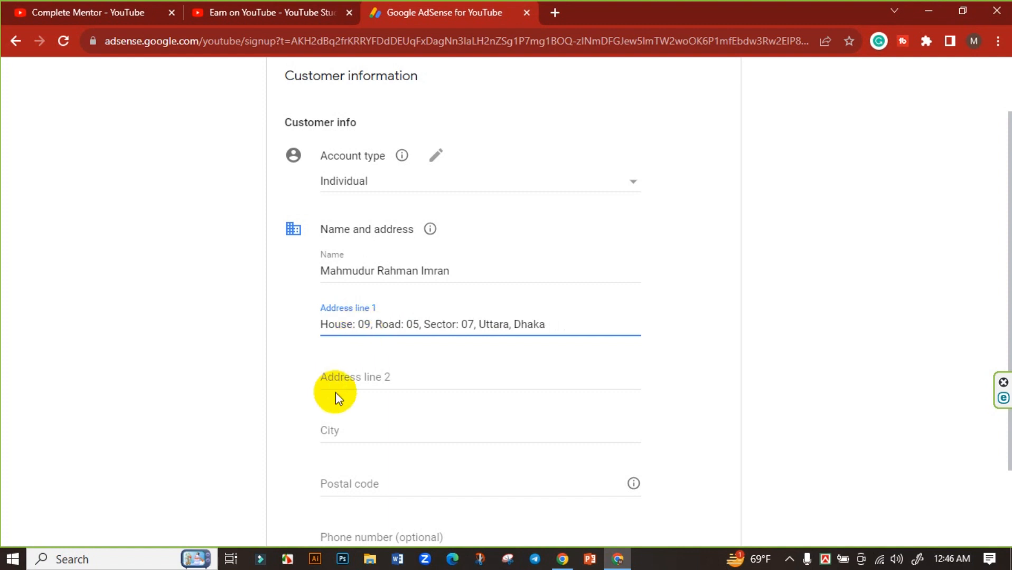
Fill in the city, postal code and phone number, then scroll down to Submit.
{"action": "left_click", "coordinate": [352, 436]}
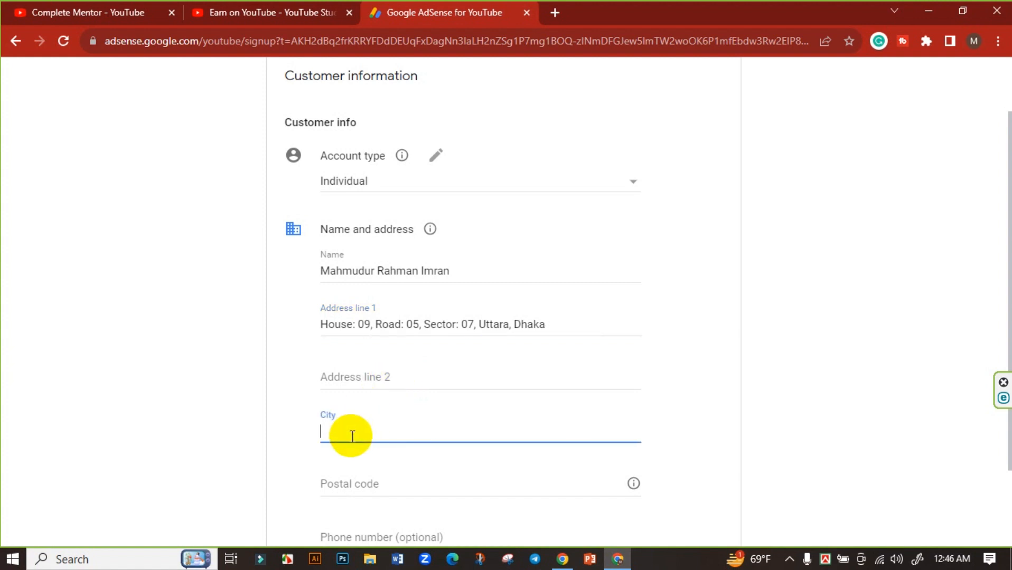
{"action": "type", "text": "Dhaka"}
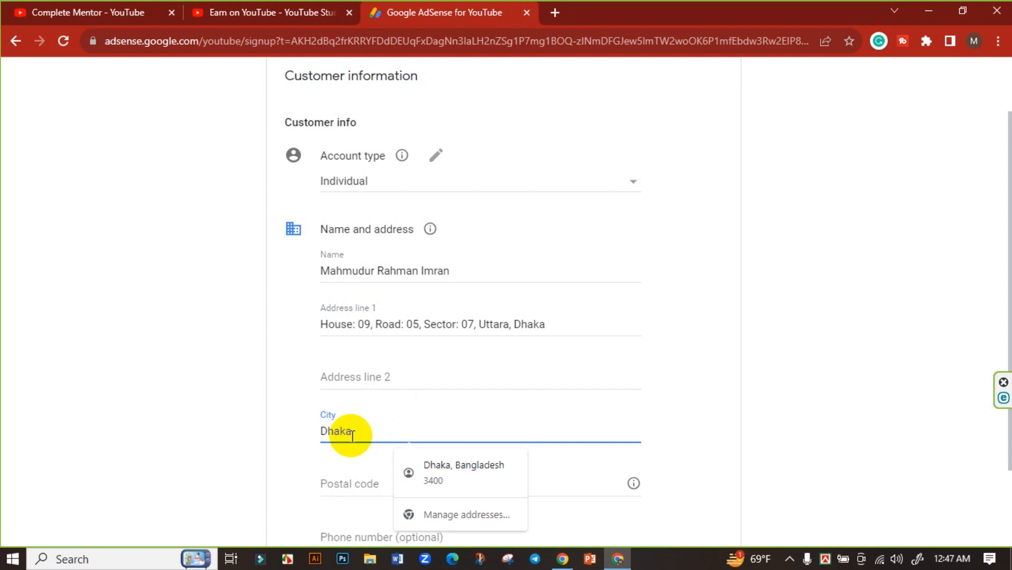
{"action": "left_click", "coordinate": [336, 475]}
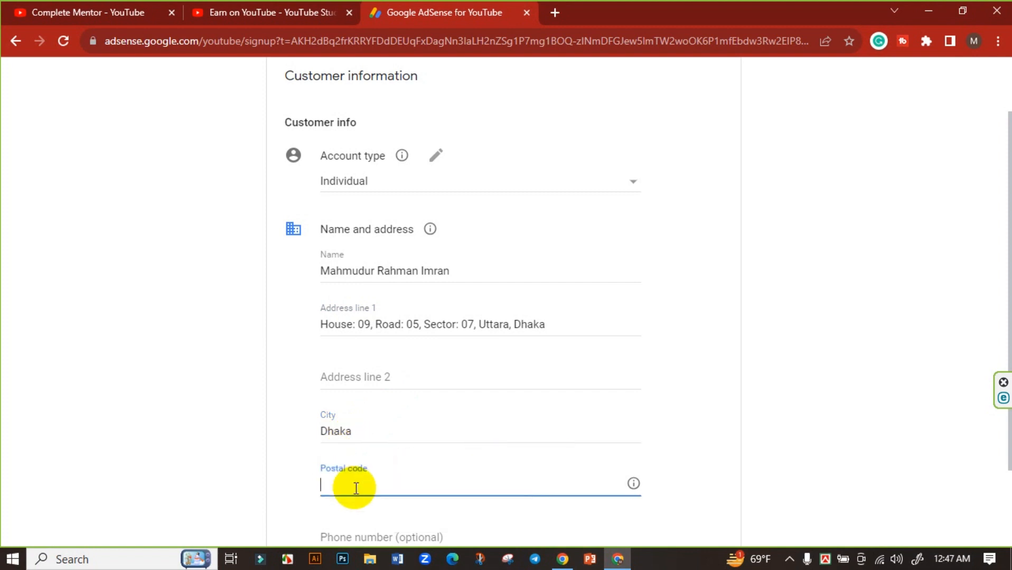
{"action": "scroll", "coordinate": [295, 418], "scroll_direction": "down", "scroll_amount": 2}
{"action": "type", "text": "1230"}
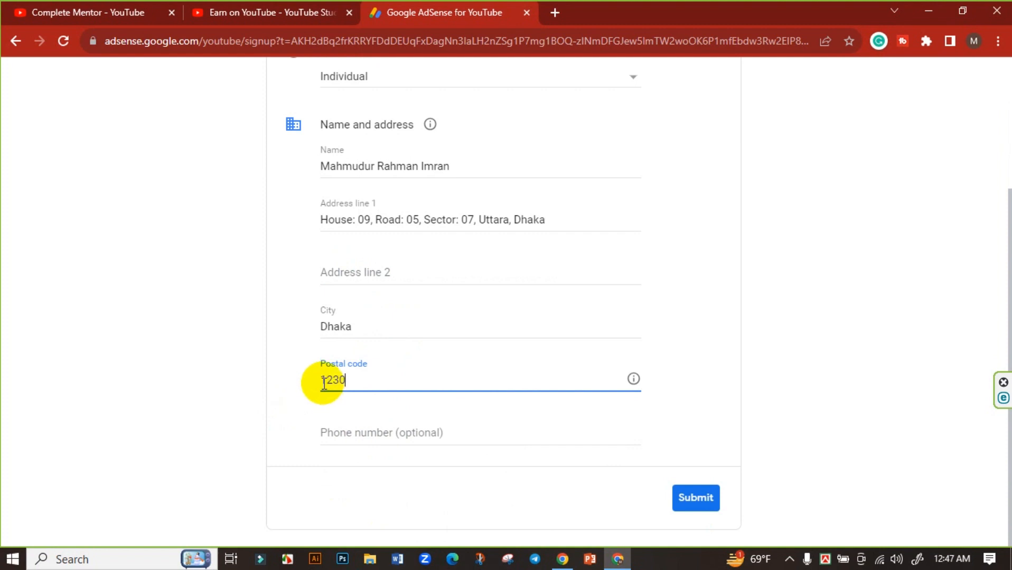
{"action": "left_click", "coordinate": [351, 433]}
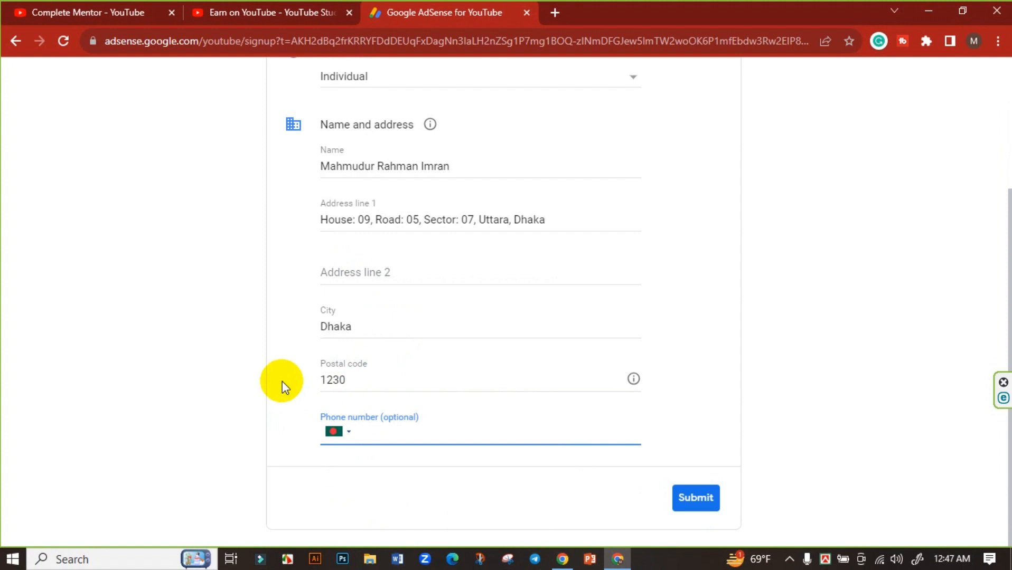
{"action": "left_click", "coordinate": [282, 381]}
{"action": "left_click", "coordinate": [388, 429]}
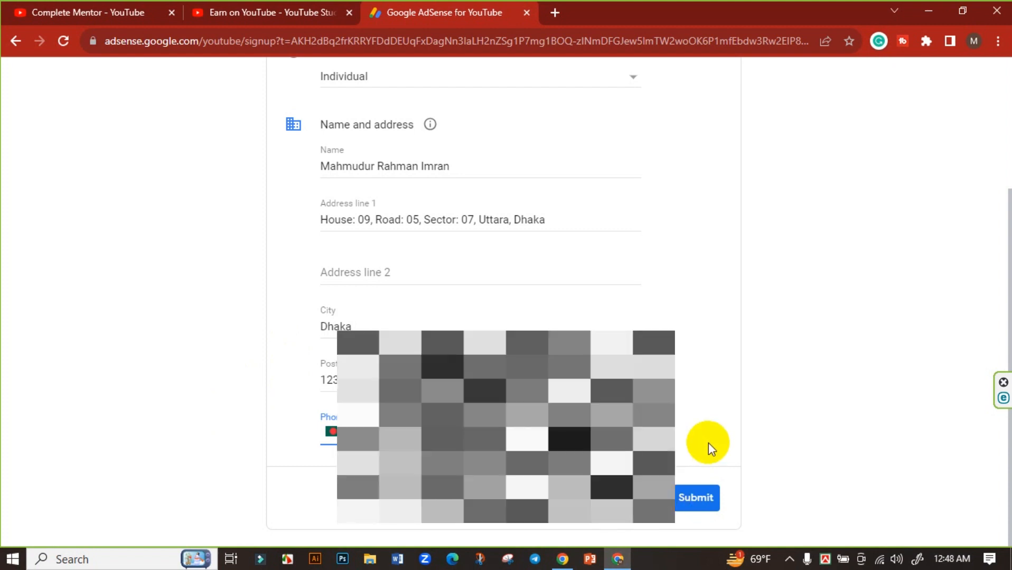
{"action": "scroll", "coordinate": [708, 443], "scroll_direction": "up", "scroll_amount": 3}
{"action": "scroll", "coordinate": [708, 442], "scroll_direction": "down", "scroll_amount": 1}
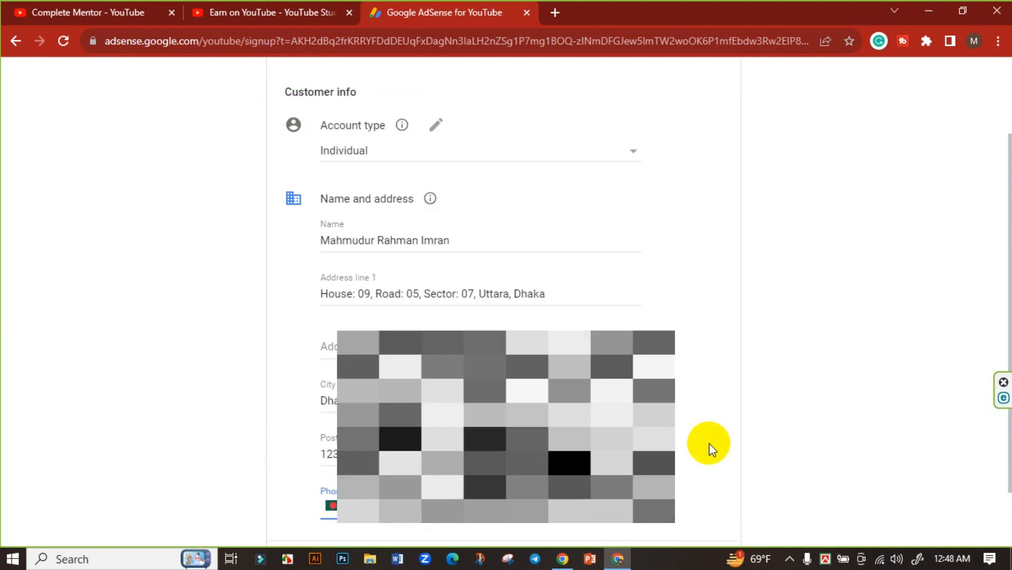
{"action": "scroll", "coordinate": [711, 445], "scroll_direction": "down", "scroll_amount": 1}
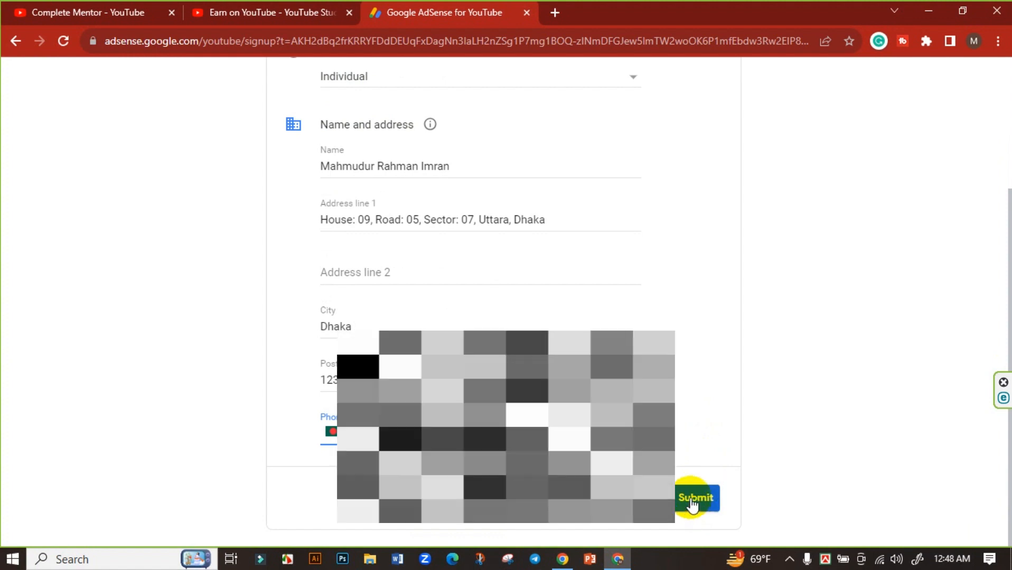
Submit the AdSense signup, decline saving the address, and redirect back to YouTube Studio.
{"action": "left_click", "coordinate": [692, 507]}
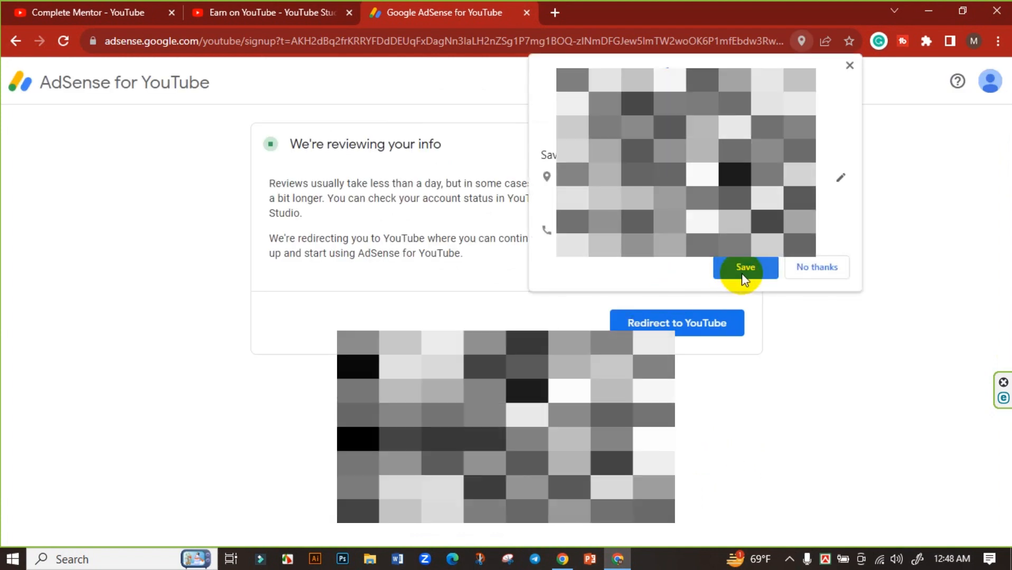
{"action": "left_click", "coordinate": [817, 268]}
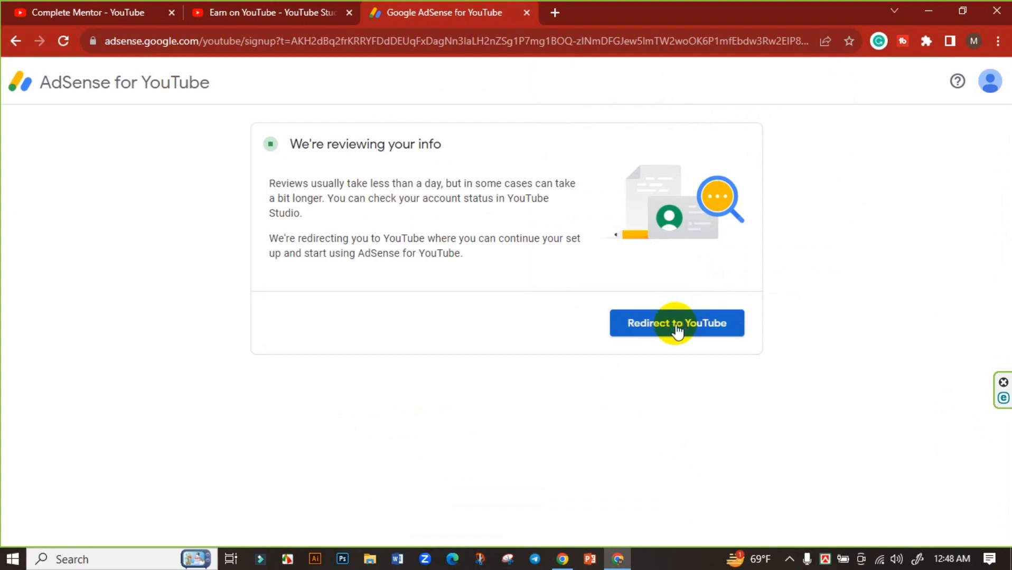
{"action": "left_click", "coordinate": [682, 325]}
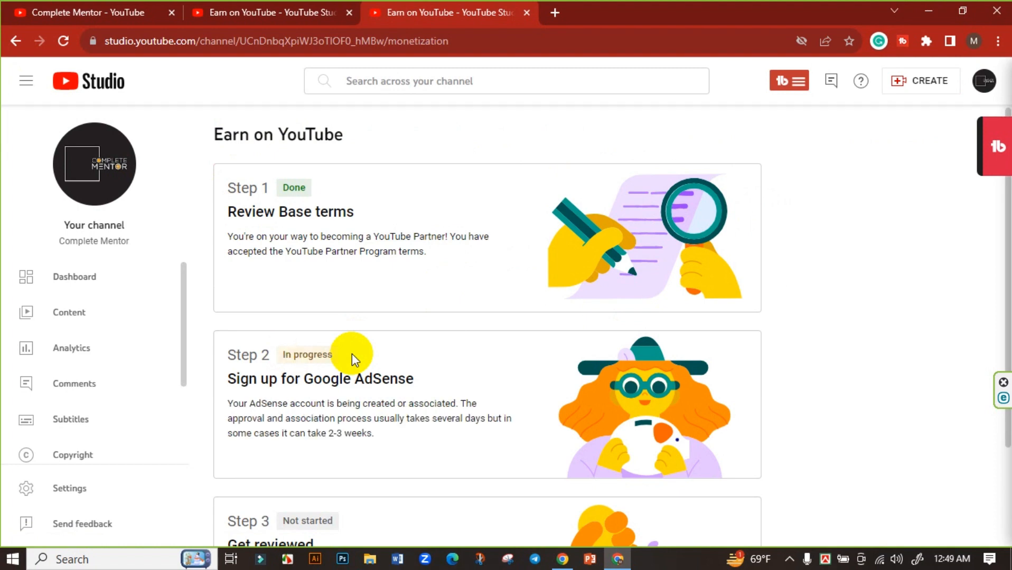
{"action": "scroll", "coordinate": [352, 354], "scroll_direction": "down", "scroll_amount": 1}
{"action": "scroll", "coordinate": [358, 313], "scroll_direction": "down", "scroll_amount": 1}
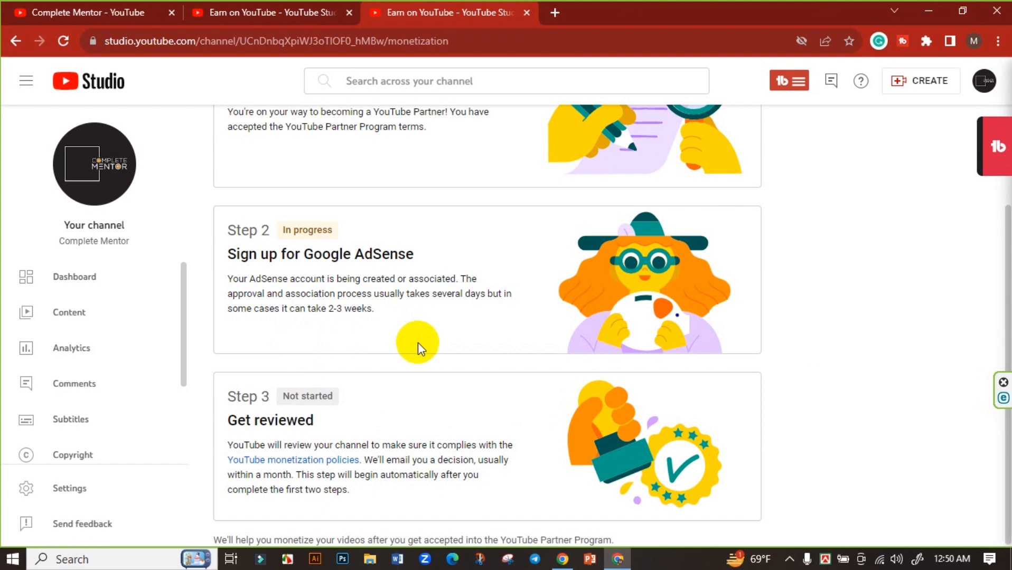
{"action": "scroll", "coordinate": [417, 342], "scroll_direction": "up", "scroll_amount": 3}
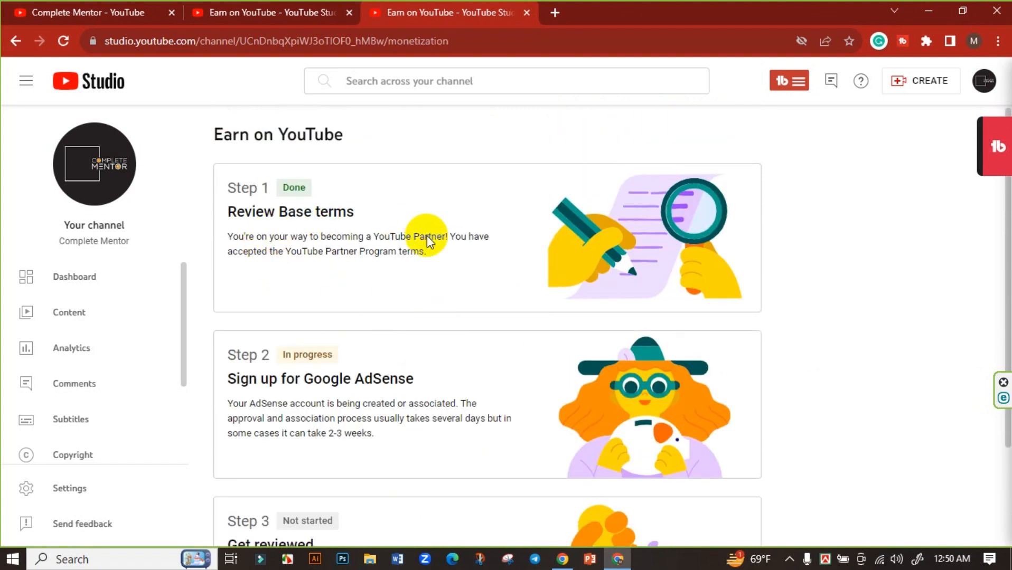
{"action": "scroll", "coordinate": [431, 243], "scroll_direction": "down", "scroll_amount": 3}
{"action": "scroll", "coordinate": [294, 233], "scroll_direction": "up", "scroll_amount": 3}
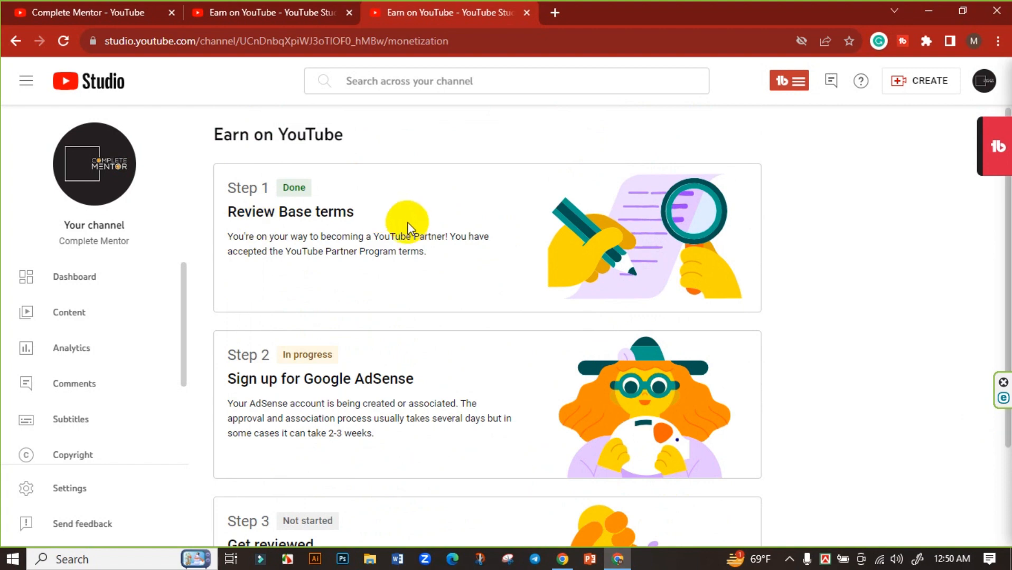
{"action": "scroll", "coordinate": [407, 220], "scroll_direction": "down", "scroll_amount": 3}
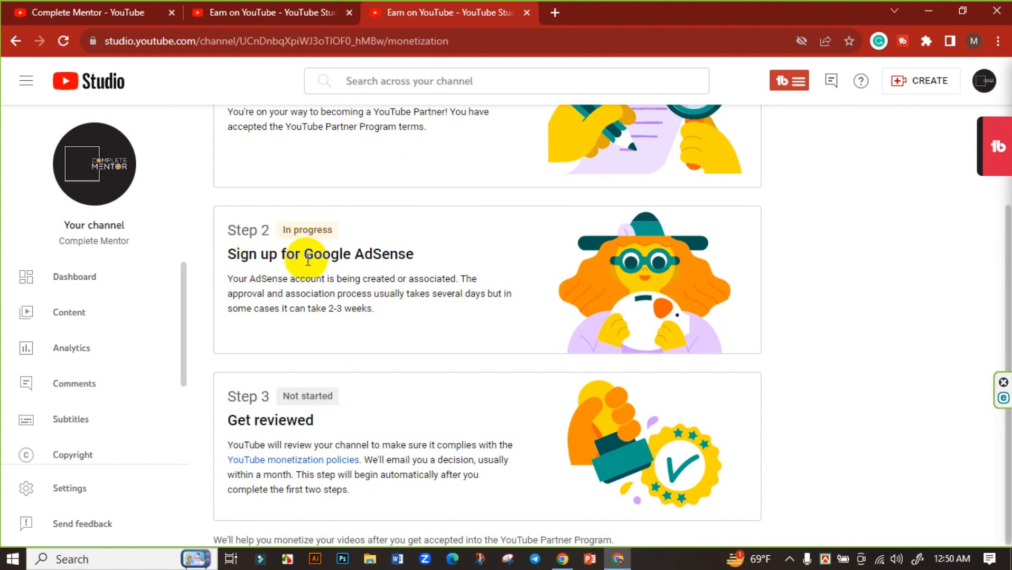
Go from the channel dashboard to the Earn on YouTube page and scroll through it.
{"action": "left_click", "coordinate": [74, 287]}
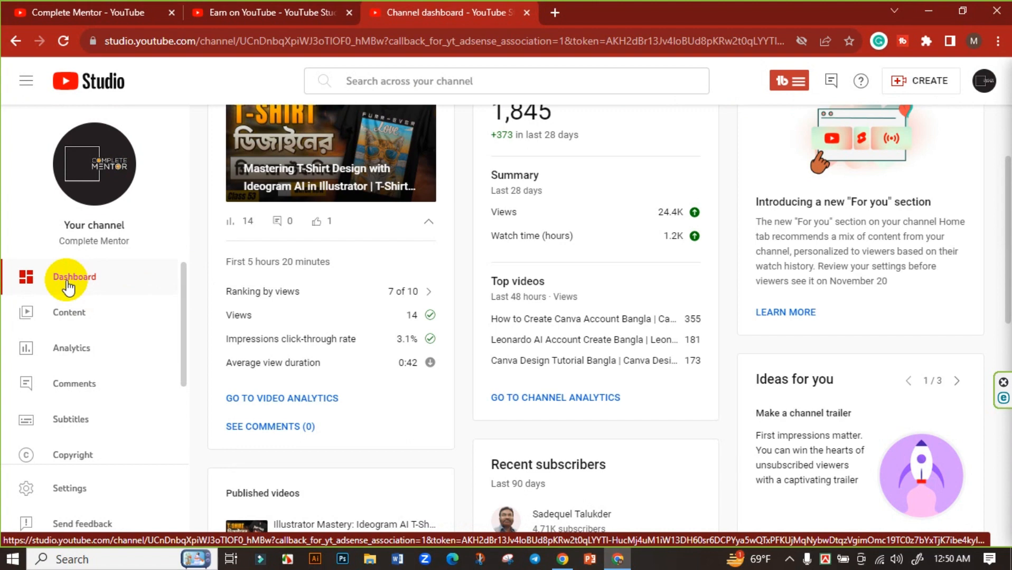
{"action": "scroll", "coordinate": [158, 327], "scroll_direction": "down", "scroll_amount": 2}
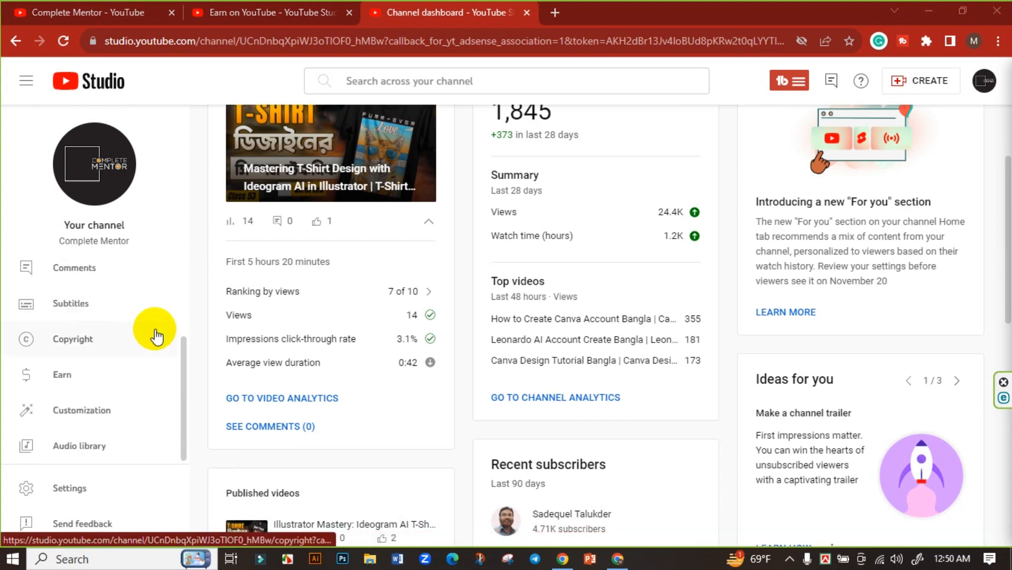
{"action": "left_click", "coordinate": [94, 373]}
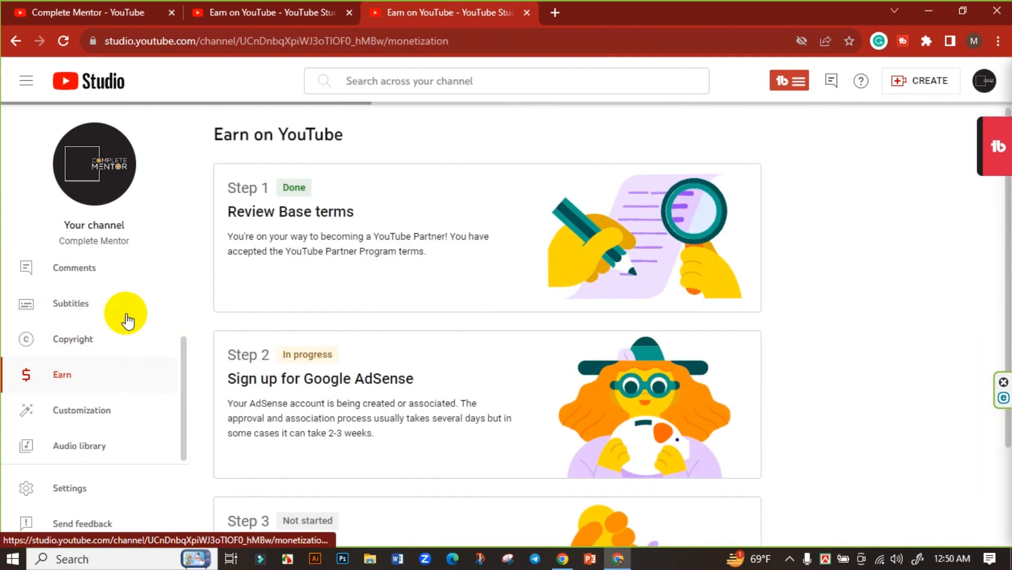
{"action": "scroll", "coordinate": [321, 270], "scroll_direction": "down", "scroll_amount": 2}
{"action": "scroll", "coordinate": [466, 326], "scroll_direction": "up", "scroll_amount": 2}
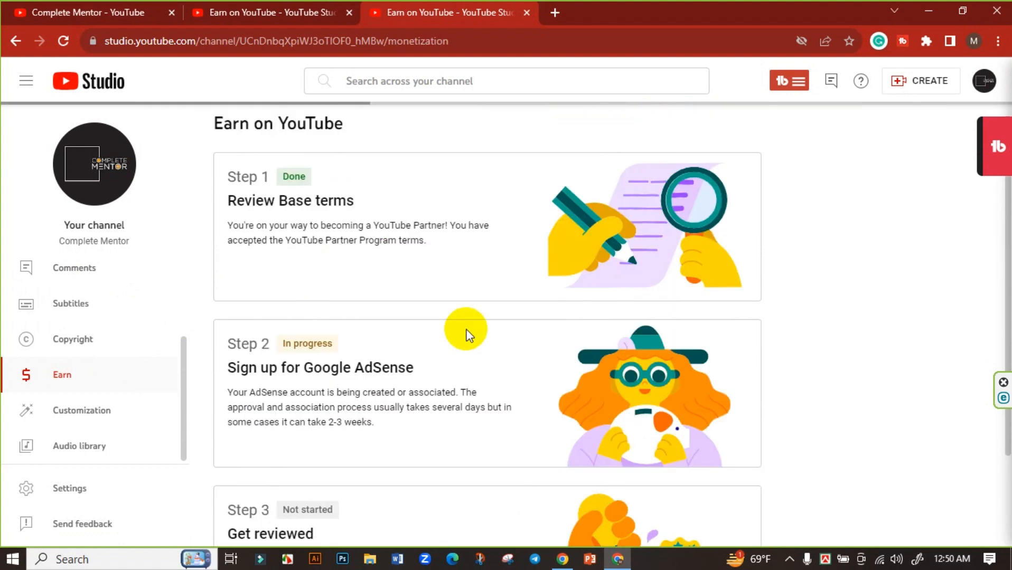
{"action": "scroll", "coordinate": [478, 301], "scroll_direction": "down", "scroll_amount": 2}
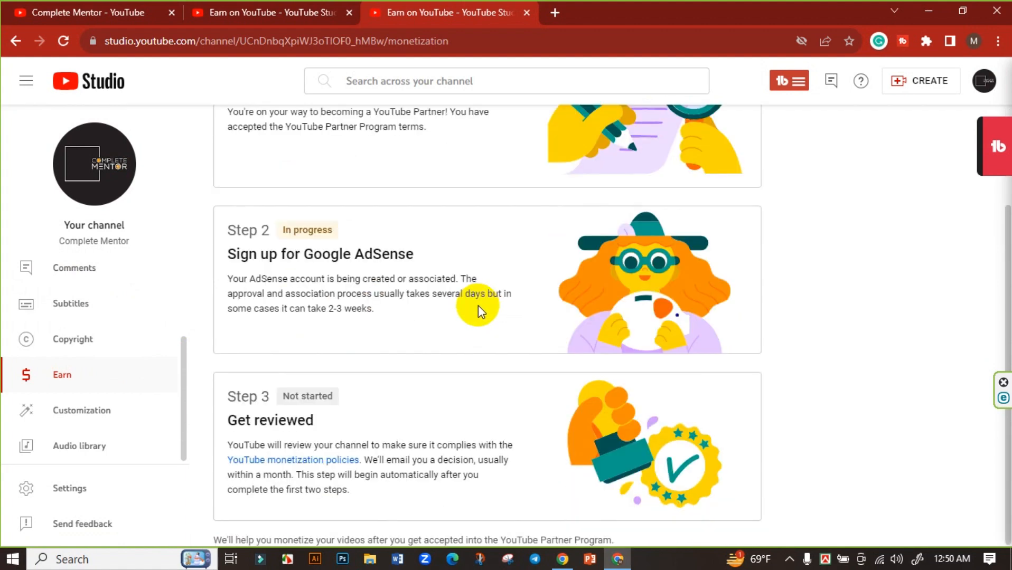
{"action": "scroll", "coordinate": [343, 258], "scroll_direction": "up", "scroll_amount": 2}
{"action": "scroll", "coordinate": [322, 277], "scroll_direction": "down", "scroll_amount": 2}
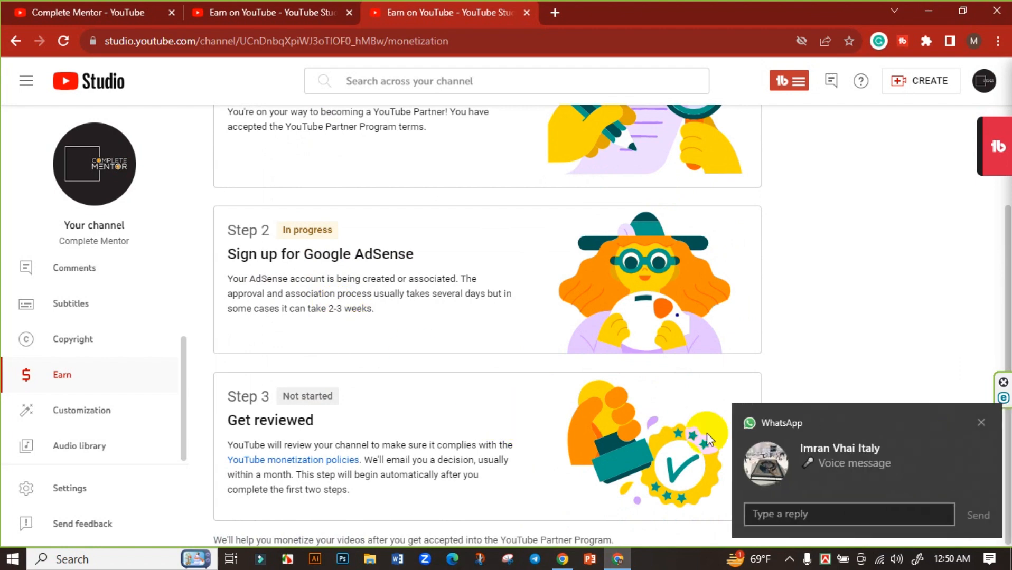
Dismiss the WhatsApp notification and reset the page zoom from 90% back to 100%.
{"action": "left_click", "coordinate": [981, 422]}
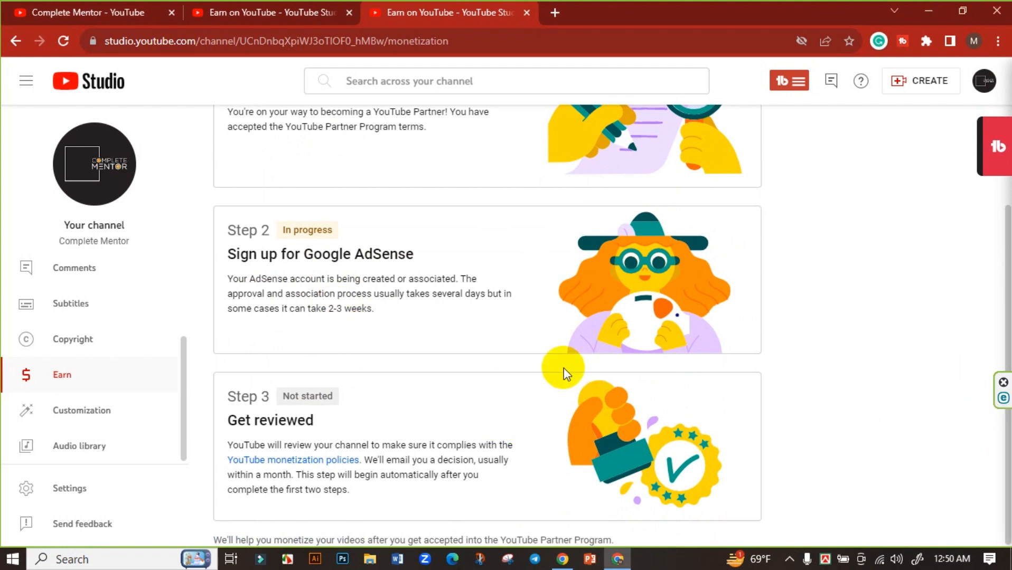
{"action": "key", "text": "ctrl+minus"}
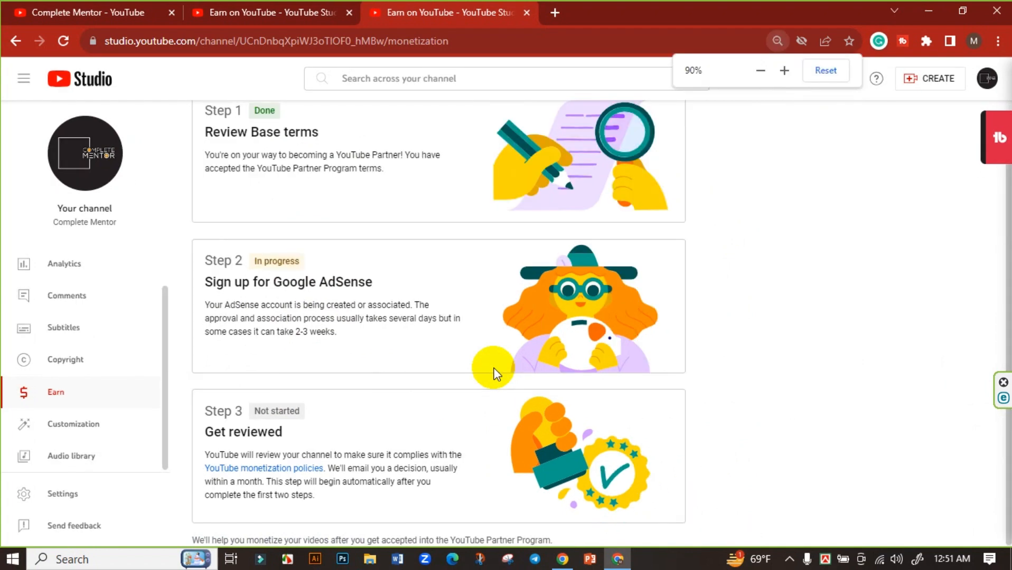
{"action": "key", "text": "ctrl+plus"}
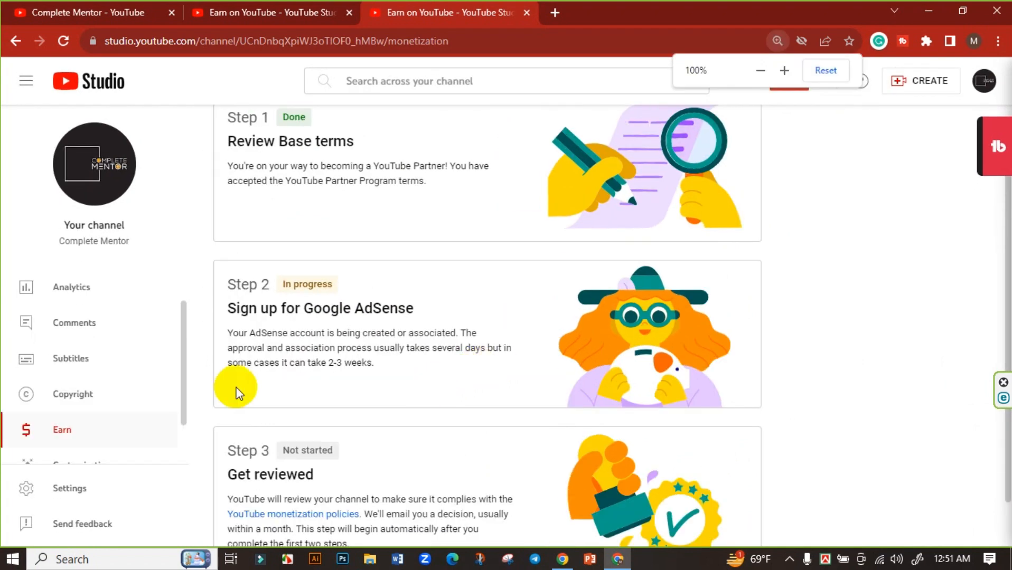
{"action": "scroll", "coordinate": [58, 354], "scroll_direction": "up", "scroll_amount": 2}
On the channel dashboard, select the 1,845 current subscriber count.
{"action": "left_click", "coordinate": [57, 277]}
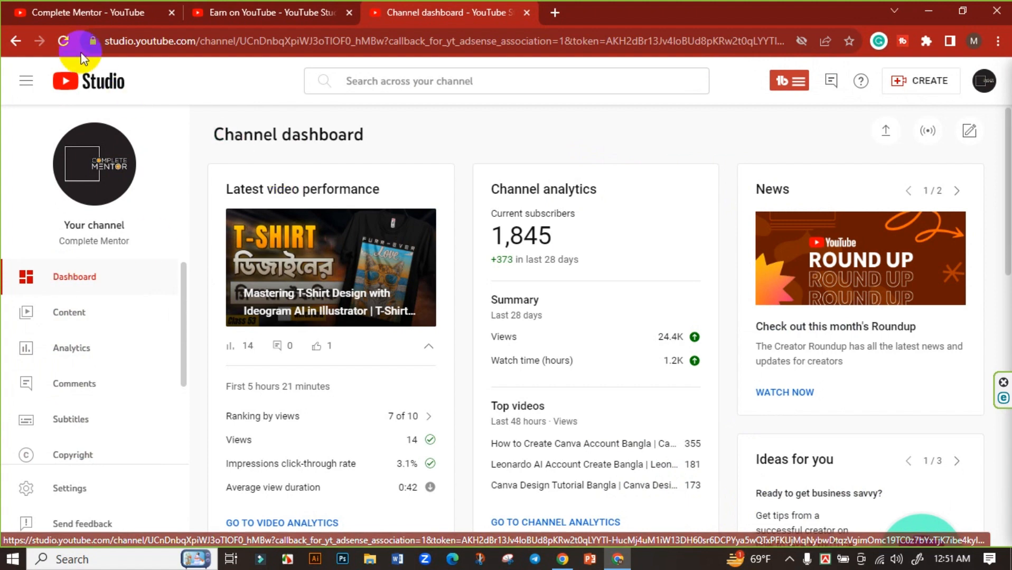
{"action": "left_click", "coordinate": [612, 241]}
{"action": "double_click", "coordinate": [613, 240]}
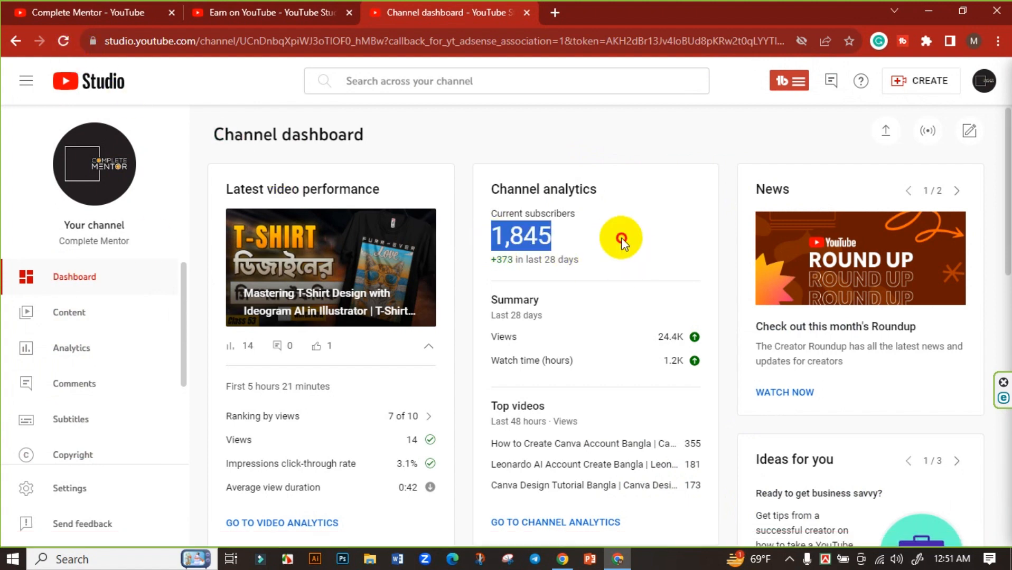
{"action": "scroll", "coordinate": [58, 380], "scroll_direction": "down", "scroll_amount": 2}
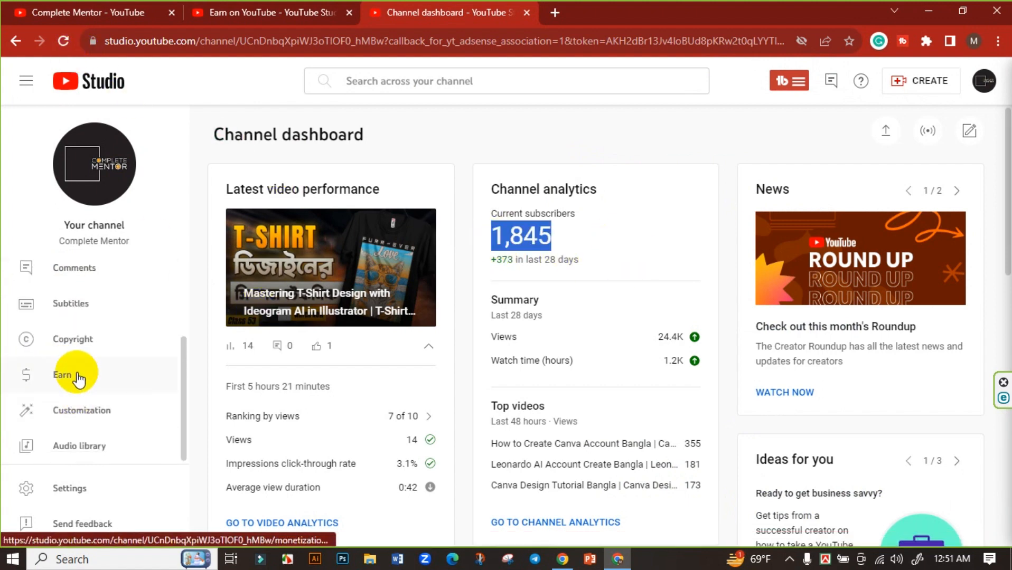
Review the Earn on YouTube page once more, then return to the Channel dashboard.
{"action": "left_click", "coordinate": [57, 376]}
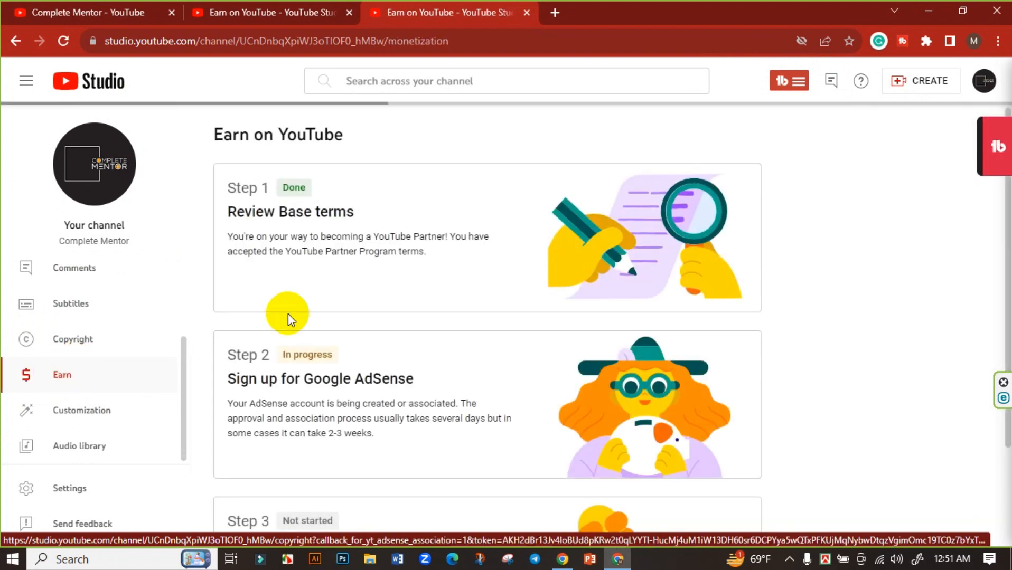
{"action": "scroll", "coordinate": [288, 314], "scroll_direction": "down", "scroll_amount": 3}
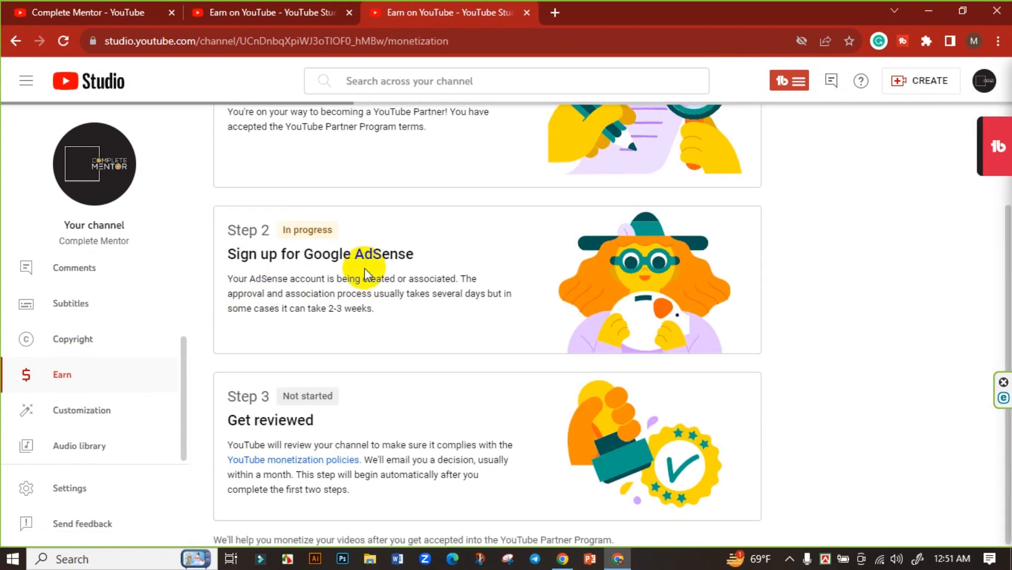
{"action": "scroll", "coordinate": [365, 268], "scroll_direction": "up", "scroll_amount": 3}
{"action": "scroll", "coordinate": [325, 352], "scroll_direction": "down", "scroll_amount": 3}
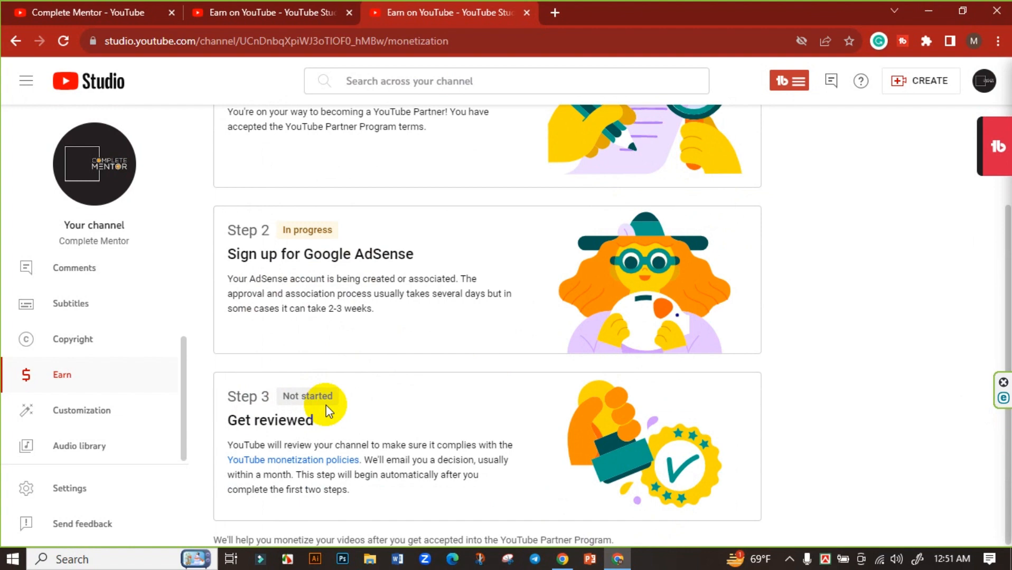
{"action": "scroll", "coordinate": [205, 303], "scroll_direction": "up", "scroll_amount": 3}
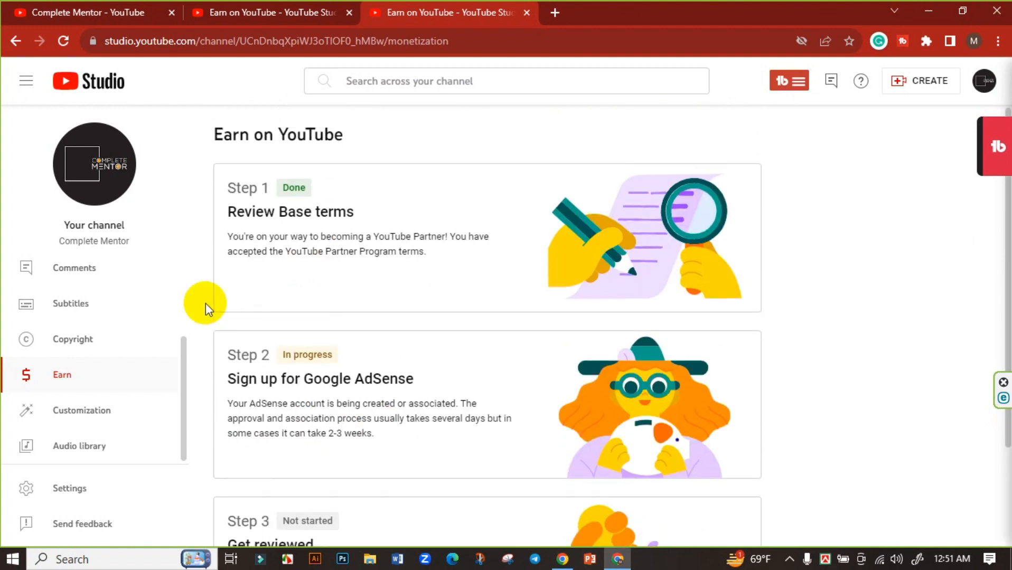
{"action": "scroll", "coordinate": [74, 290], "scroll_direction": "up", "scroll_amount": 3}
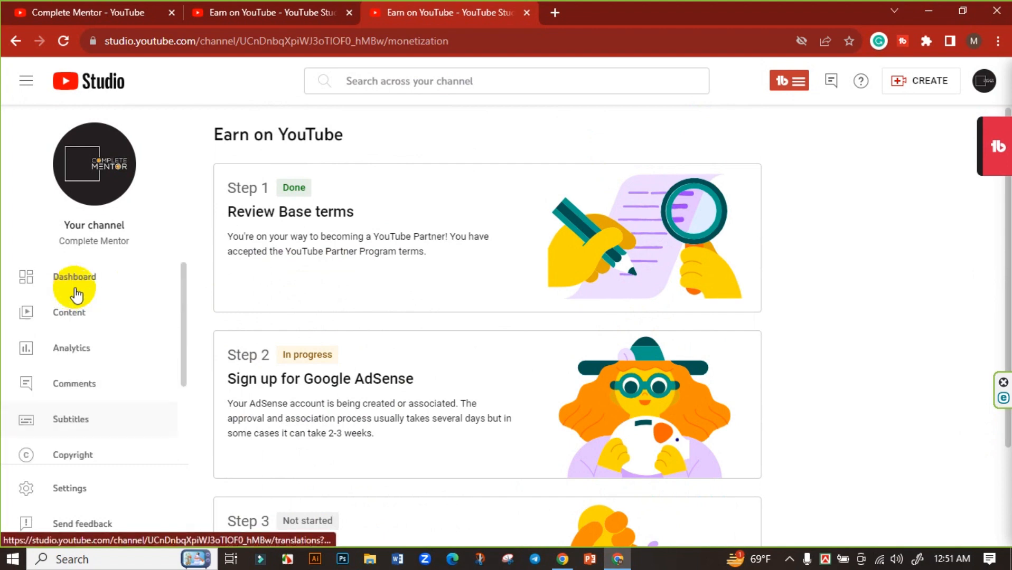
{"action": "left_click", "coordinate": [77, 280]}
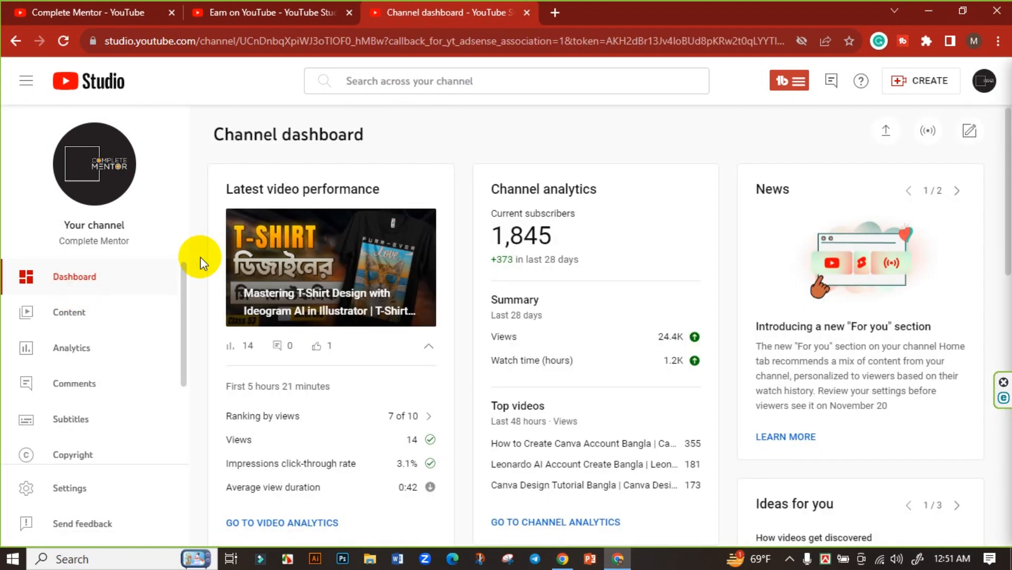